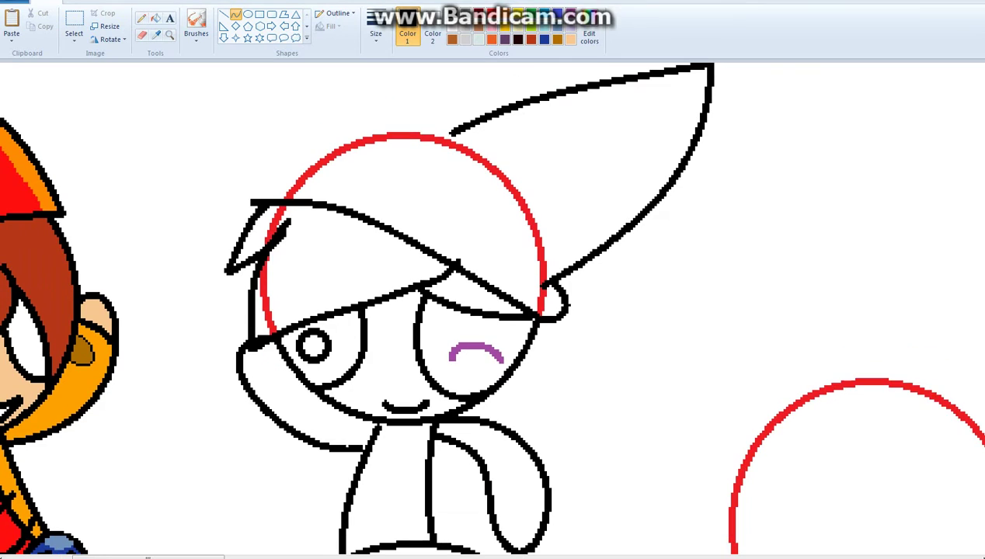
Step: Complete the hat outline with black curves for the curled brim end, the crown over the head and the upright second point
mouse_move(289, 174)
mouse_down()
mouse_move(247, 211)
mouse_move(233, 167)
mouse_up()
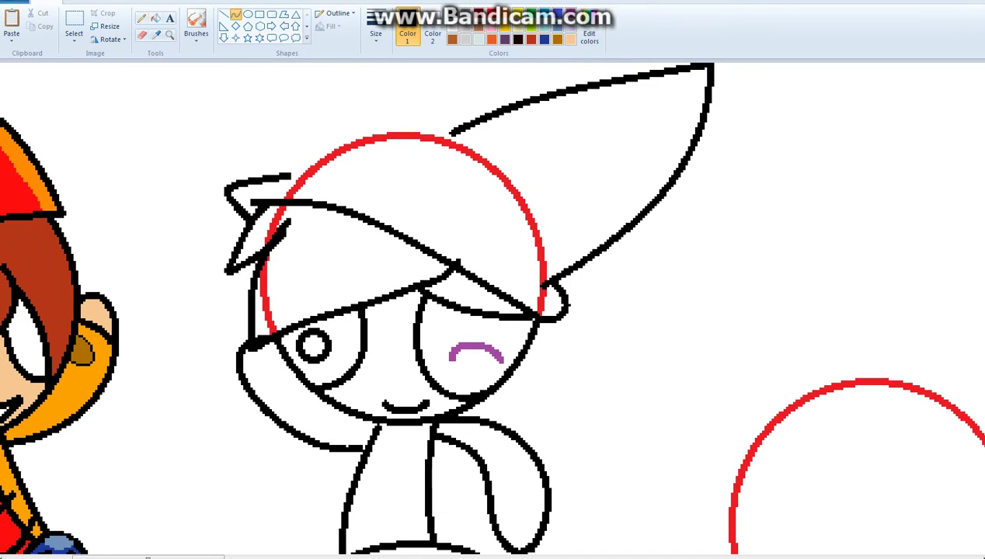
drag(256, 202, 229, 213)
mouse_move(273, 171)
mouse_down()
mouse_move(268, 121)
mouse_move(288, 66)
mouse_move(451, 115)
mouse_move(447, 130)
mouse_up()
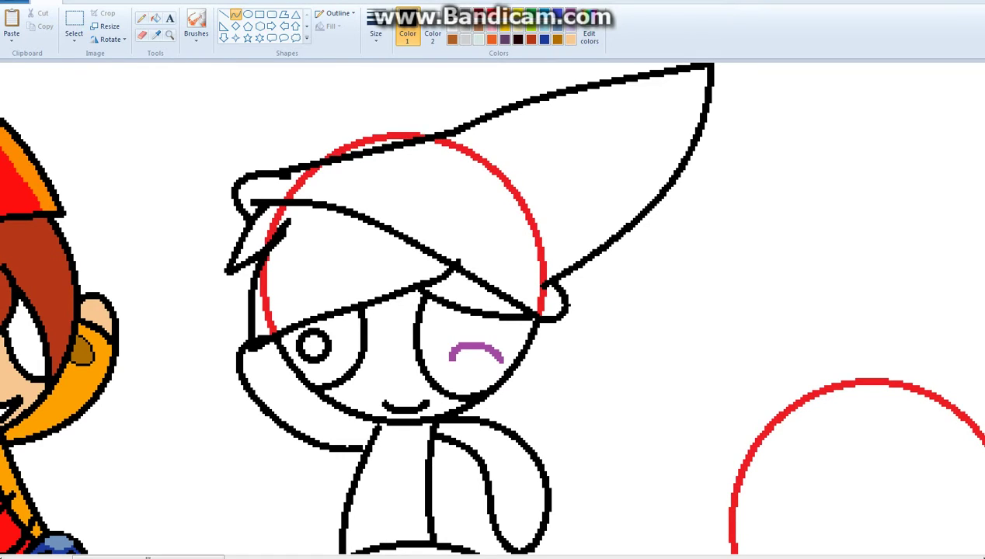
drag(361, 151, 365, 115)
drag(301, 144, 346, 62)
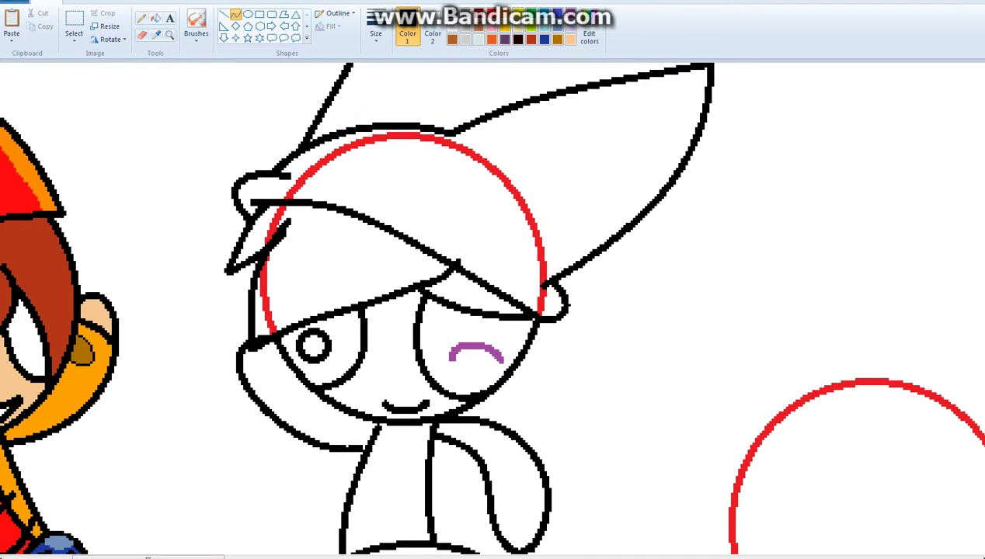
drag(426, 124, 419, 62)
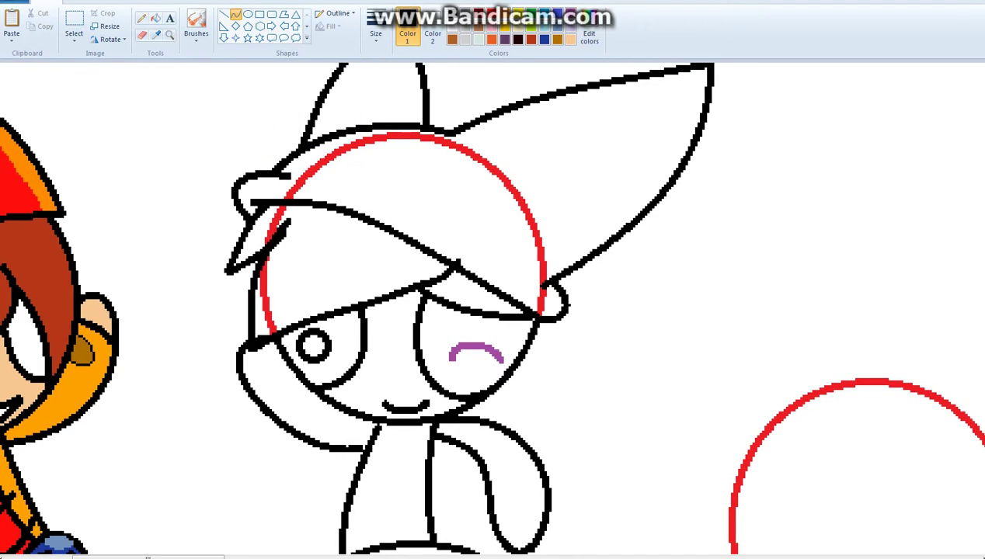
Step: Remove the pupil circle, the purple eyelid arc and the mouth from the face
scroll(492, 311, down, 3)
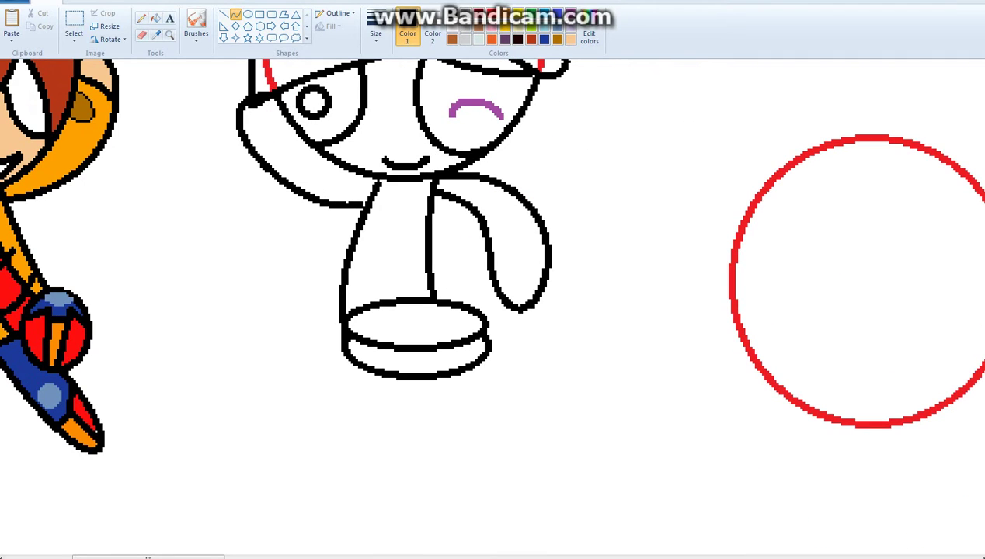
click(155, 18)
key(ctrl+z)
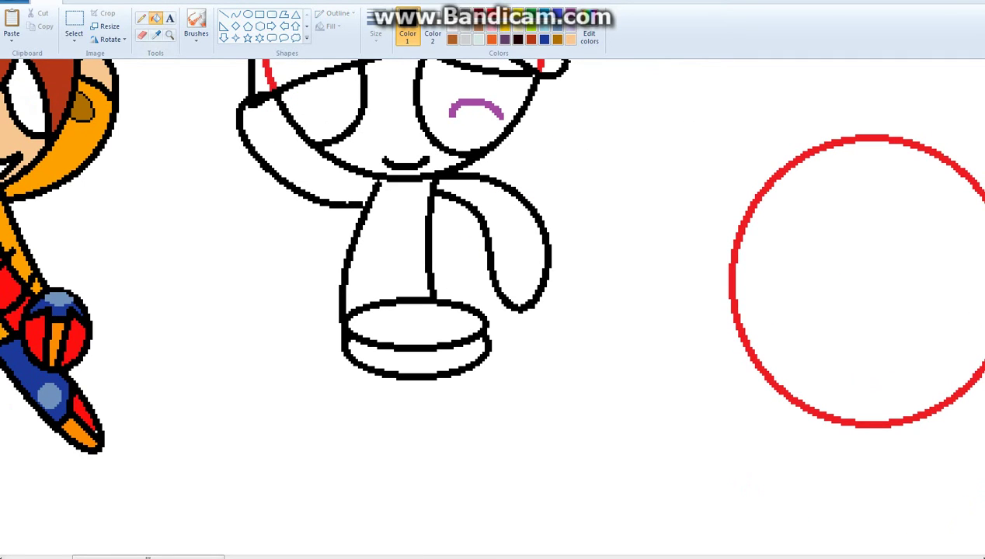
key(ctrl+z)
scroll(492, 311, up, 2)
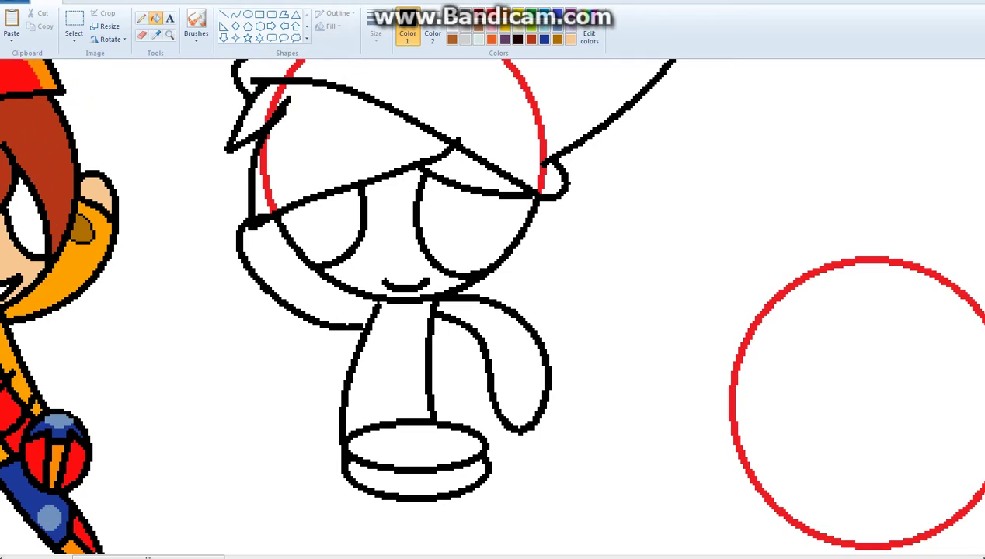
click(248, 15)
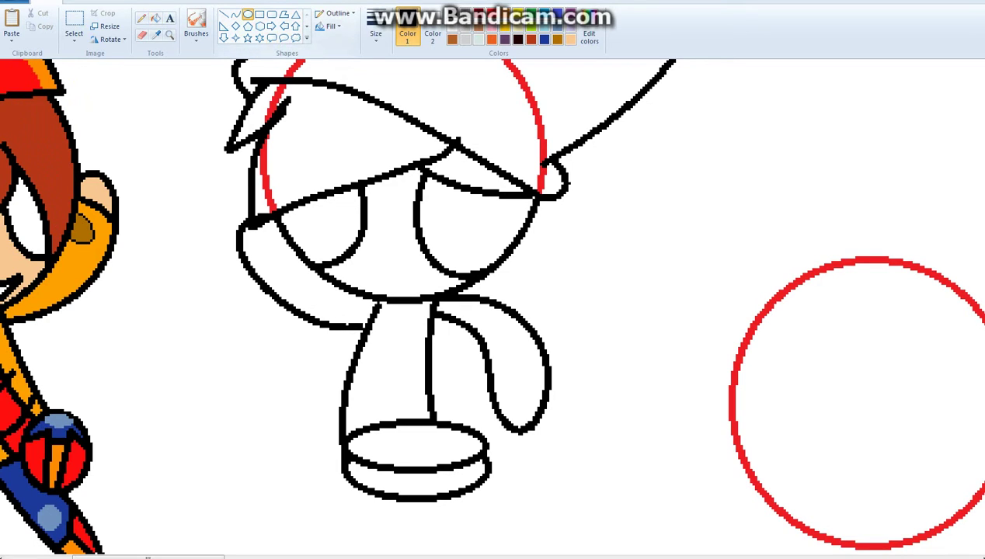
drag(451, 247, 470, 267)
drag(306, 236, 313, 245)
key(ctrl+z)
key(ctrl+z)
key(ctrl+z)
key(ctrl+z)
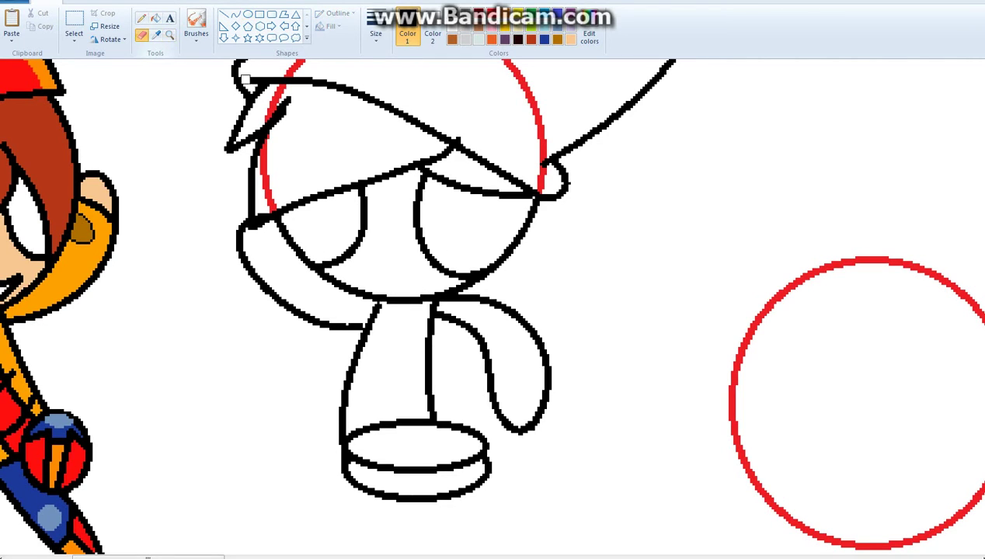
Step: Erase the larger eye's outline by separating it from the hair and face lines and filling its remaining strokes white
click(141, 35)
drag(415, 177, 433, 172)
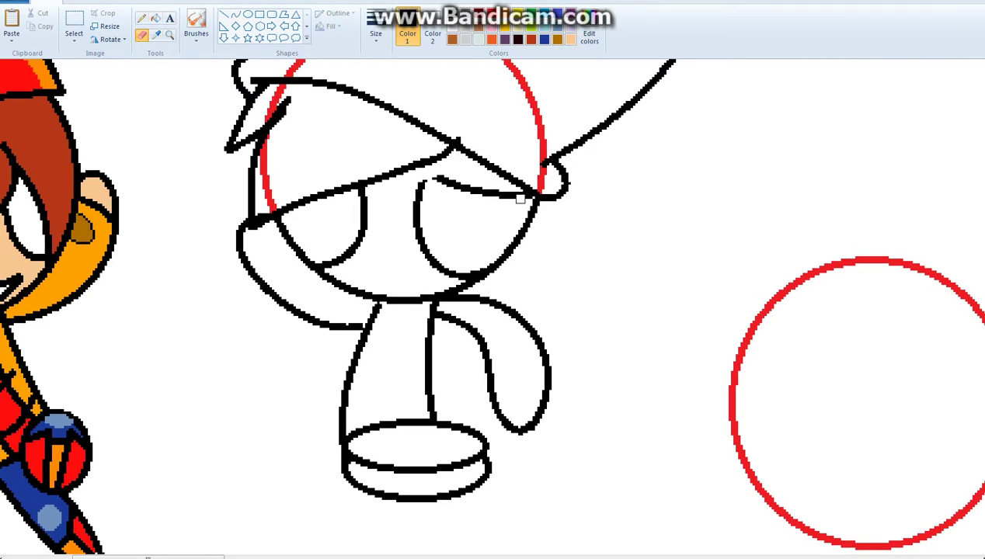
mouse_move(519, 199)
mouse_down()
mouse_move(529, 198)
mouse_move(514, 195)
mouse_up()
drag(455, 272, 473, 269)
click(156, 18)
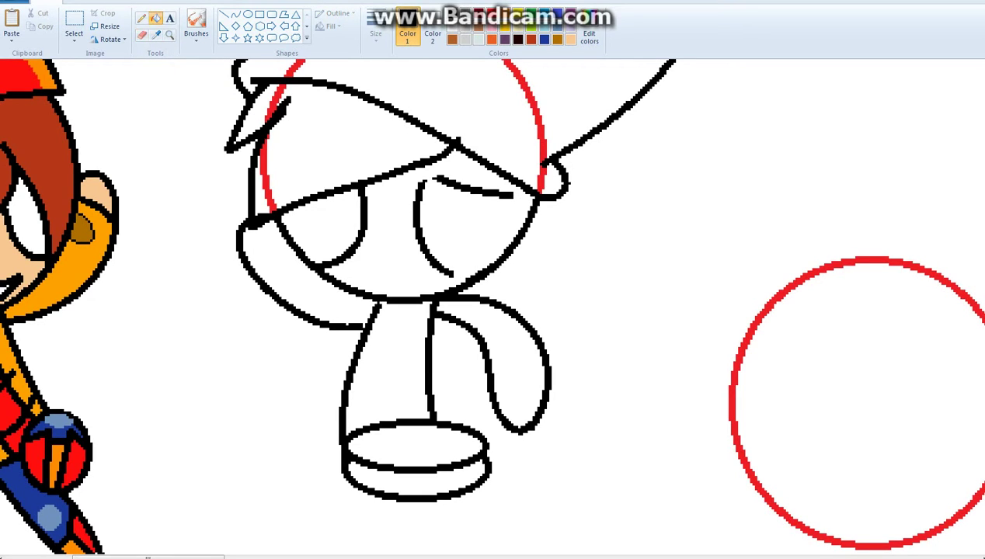
right_click(418, 225)
right_click(466, 186)
Step: Redraw the larger eye's outline with a black curve and add a purple closed-eye arc inside it
click(235, 14)
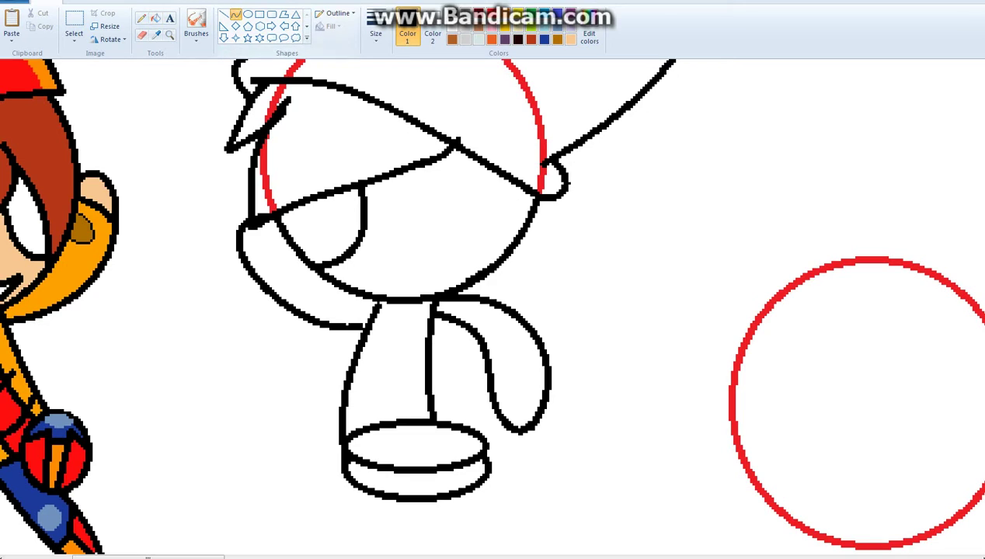
drag(472, 272, 410, 166)
mouse_move(441, 219)
mouse_down()
mouse_move(400, 248)
mouse_move(511, 223)
mouse_move(470, 190)
mouse_up()
click(470, 271)
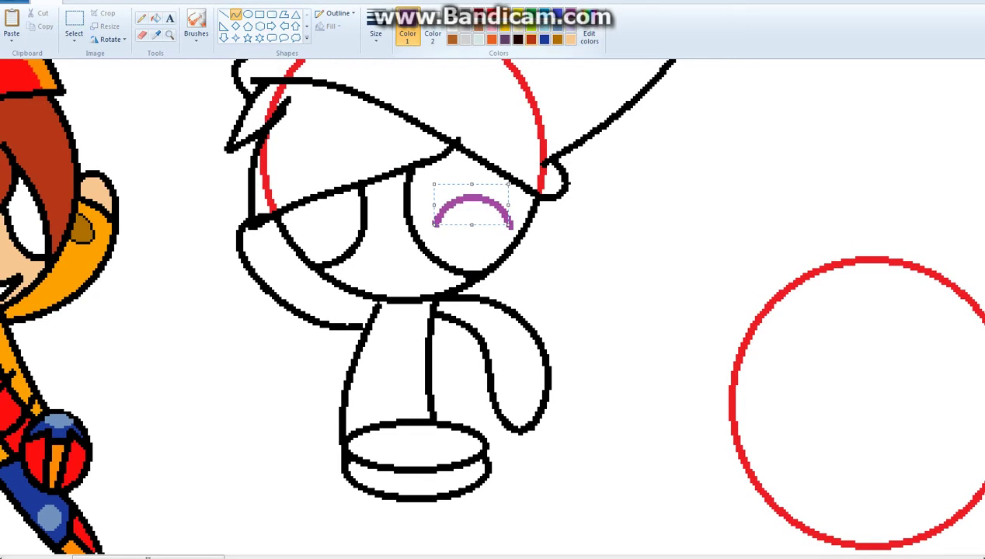
Step: Draw a purple closed-eye arc in the smaller eye and a curved black smile between the eyes
mouse_move(297, 227)
mouse_down()
mouse_move(344, 228)
mouse_move(320, 200)
mouse_up()
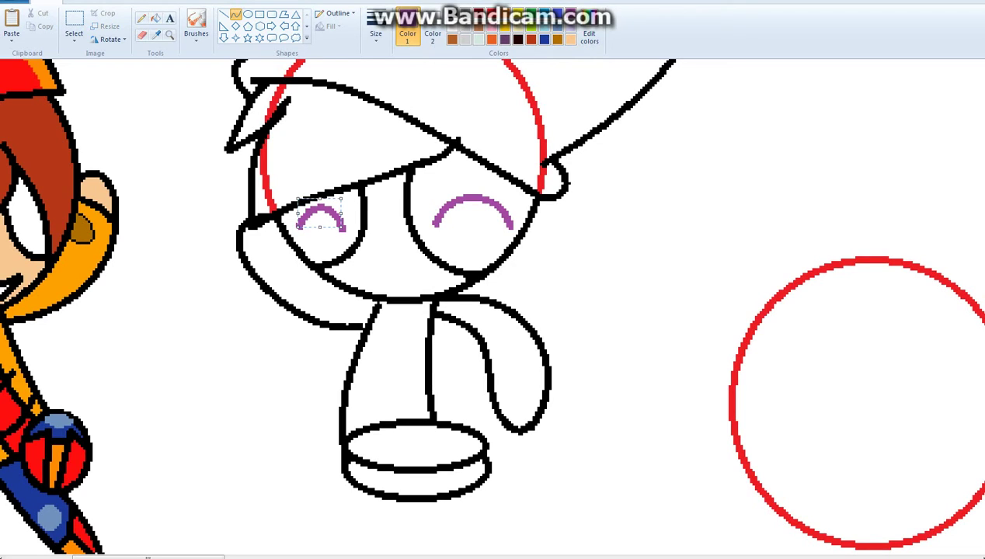
click(518, 38)
mouse_move(365, 265)
mouse_down()
mouse_move(415, 269)
mouse_move(390, 279)
mouse_up()
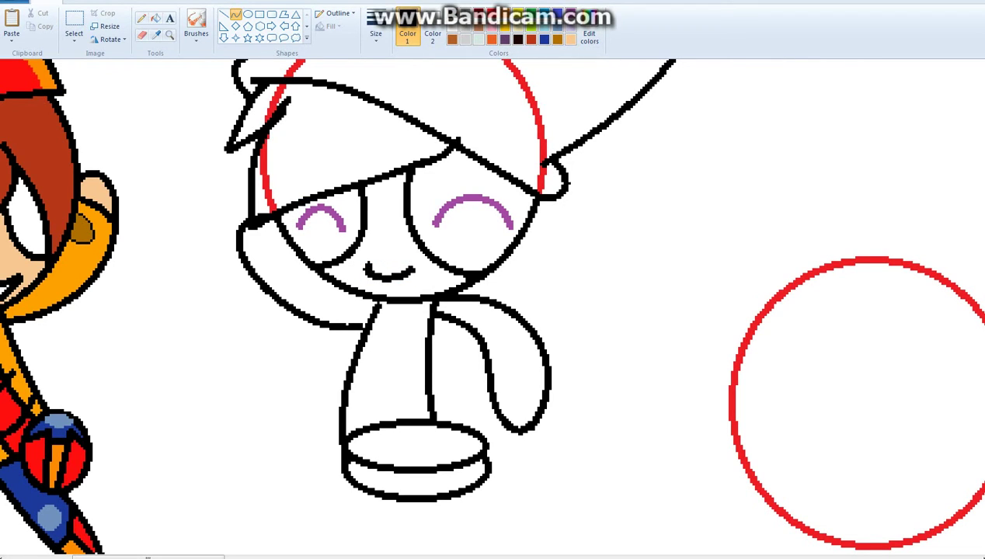
Step: Draw curved cuff lines on both arms and the collar and front strip lines on the torso
mouse_move(491, 396)
mouse_down()
mouse_move(547, 380)
mouse_move(519, 392)
mouse_up()
mouse_move(403, 332)
mouse_down()
mouse_move(402, 419)
mouse_move(411, 298)
mouse_move(376, 313)
mouse_move(381, 321)
mouse_up()
mouse_move(246, 264)
mouse_down()
mouse_move(264, 244)
mouse_move(257, 233)
mouse_move(241, 248)
mouse_move(253, 233)
mouse_up()
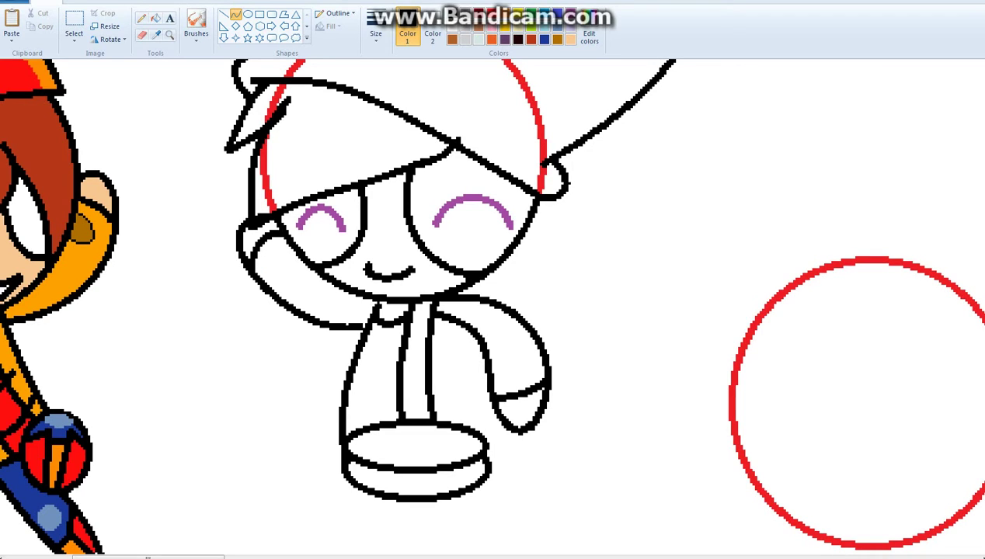
Step: Draw two dividing lines down the waist section and small highlight shapes beside the right divider
mouse_move(409, 422)
mouse_down()
mouse_move(381, 487)
mouse_move(392, 447)
mouse_move(438, 474)
mouse_move(437, 491)
mouse_up()
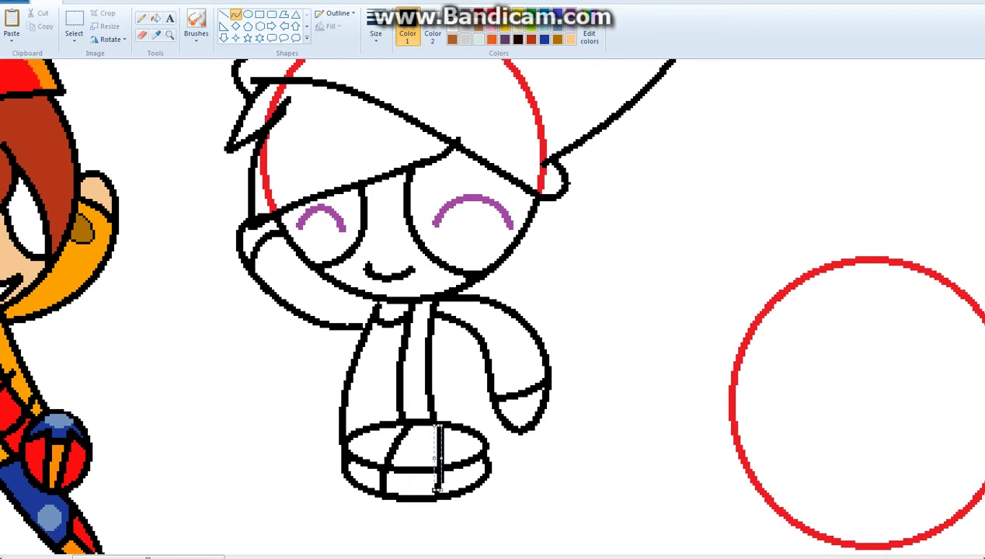
mouse_move(444, 429)
mouse_down()
mouse_move(444, 452)
mouse_move(458, 439)
mouse_up()
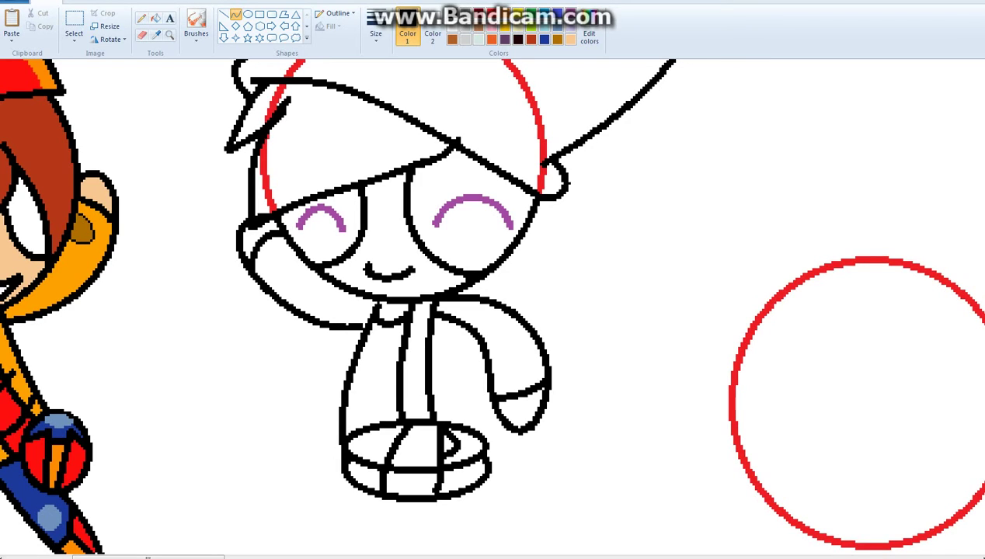
mouse_move(437, 487)
mouse_down()
mouse_move(456, 473)
mouse_move(449, 473)
mouse_up()
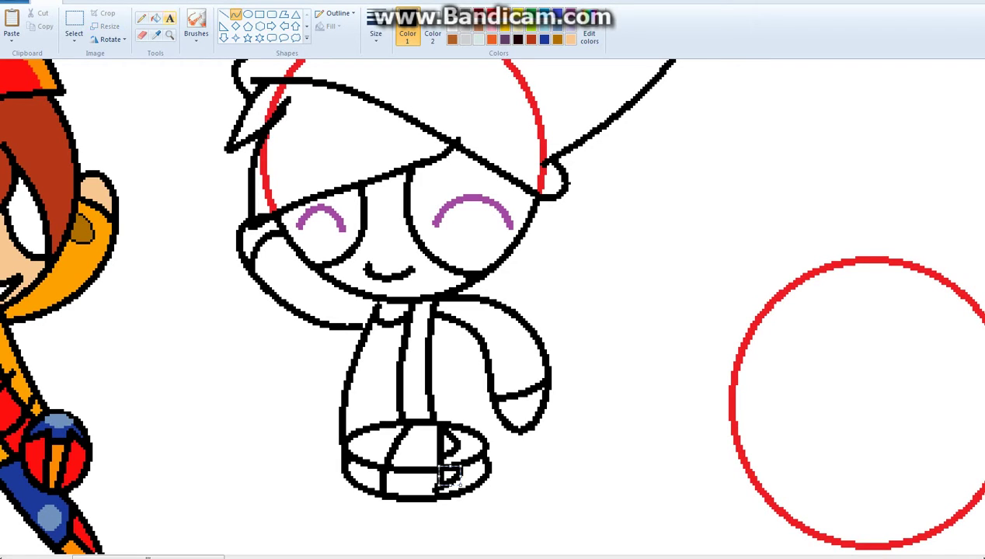
Step: Fill the right part of the waist section black in both bands, leaving the small highlight shapes white
click(155, 18)
key(ctrl+z)
click(462, 446)
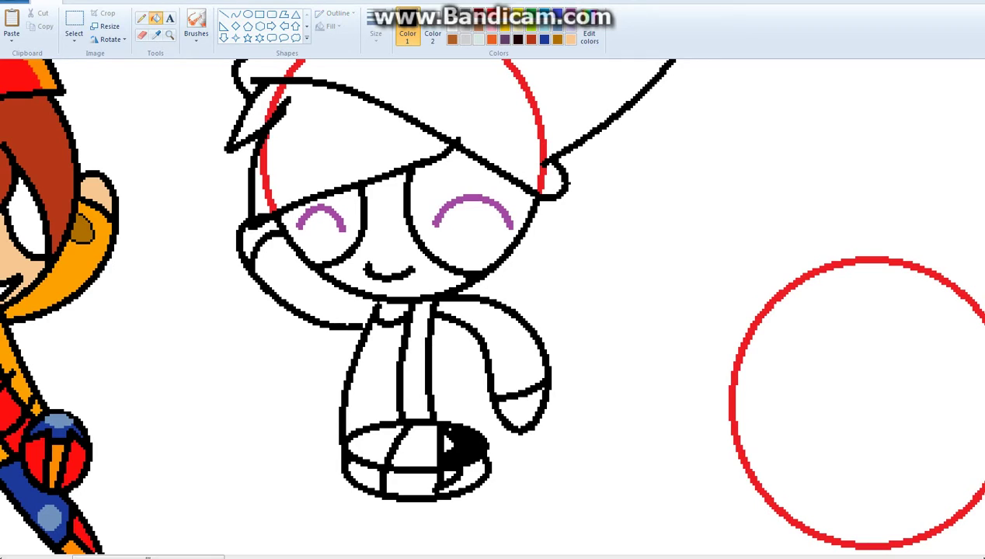
click(463, 475)
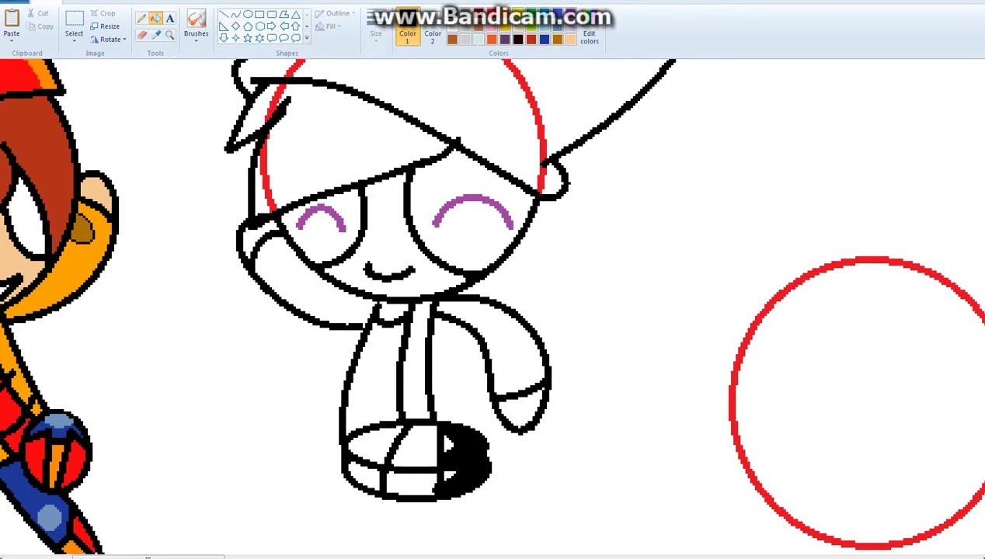
mouse_move(147, 556)
mouse_down()
mouse_move(105, 556)
mouse_move(159, 556)
mouse_up()
scroll(492, 306, up, 3)
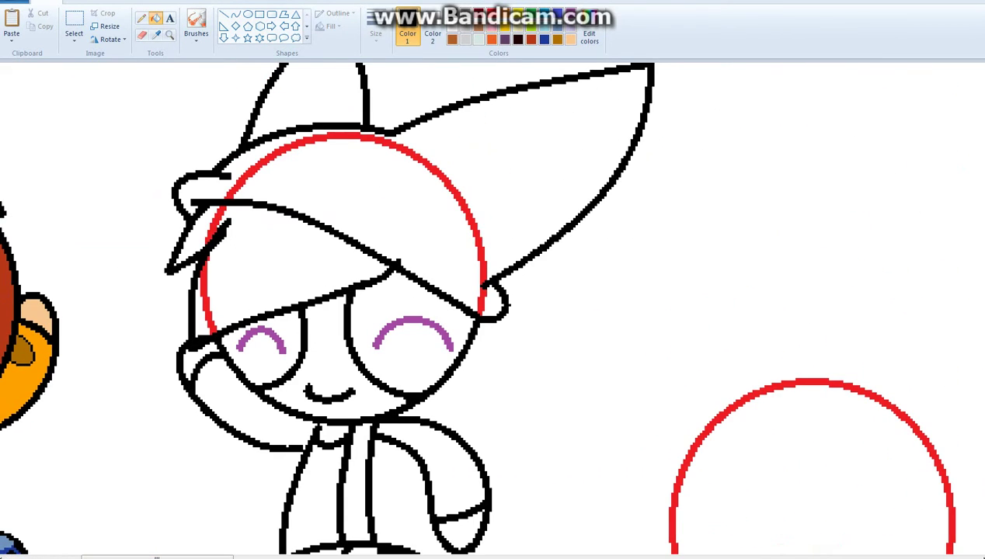
click(326, 257)
right_click(326, 256)
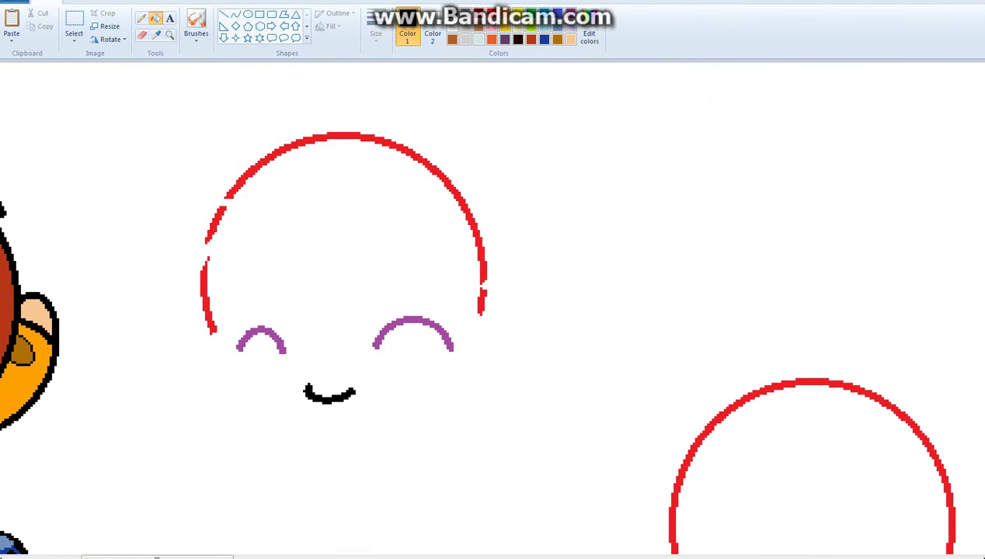
key(ctrl+z)
click(432, 35)
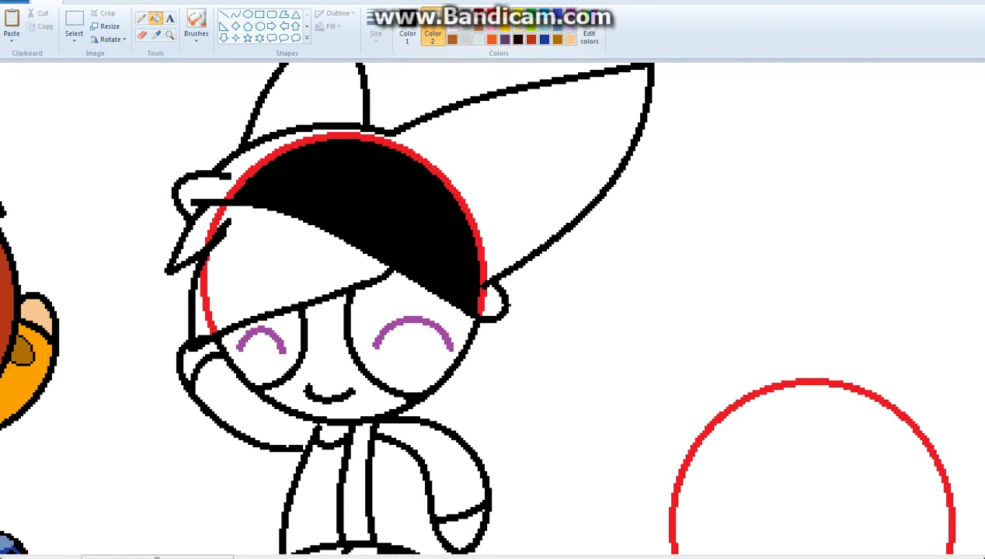
right_click(341, 186)
Step: Remove the red guide circle from the character's head while keeping the black outlines
click(407, 35)
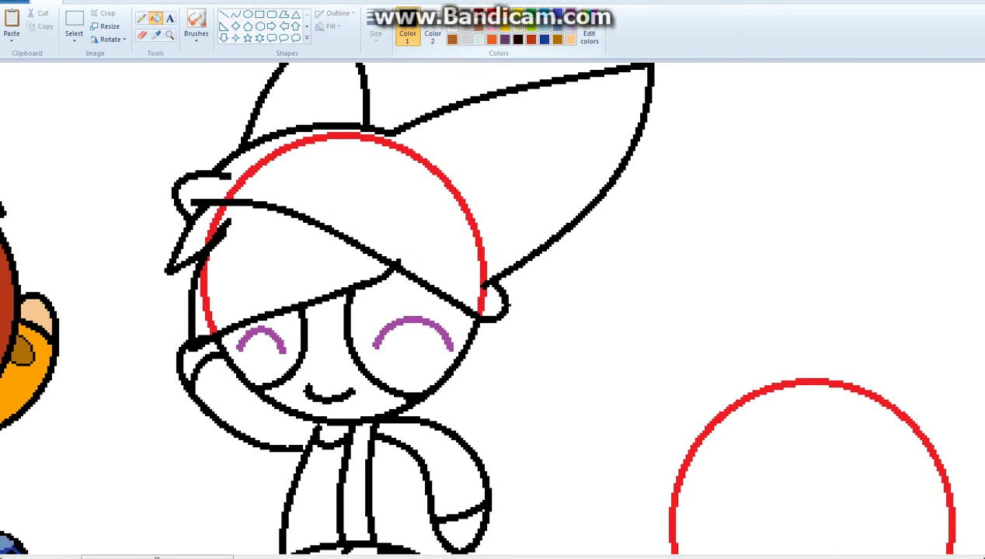
key(ctrl+z)
key(ctrl+z)
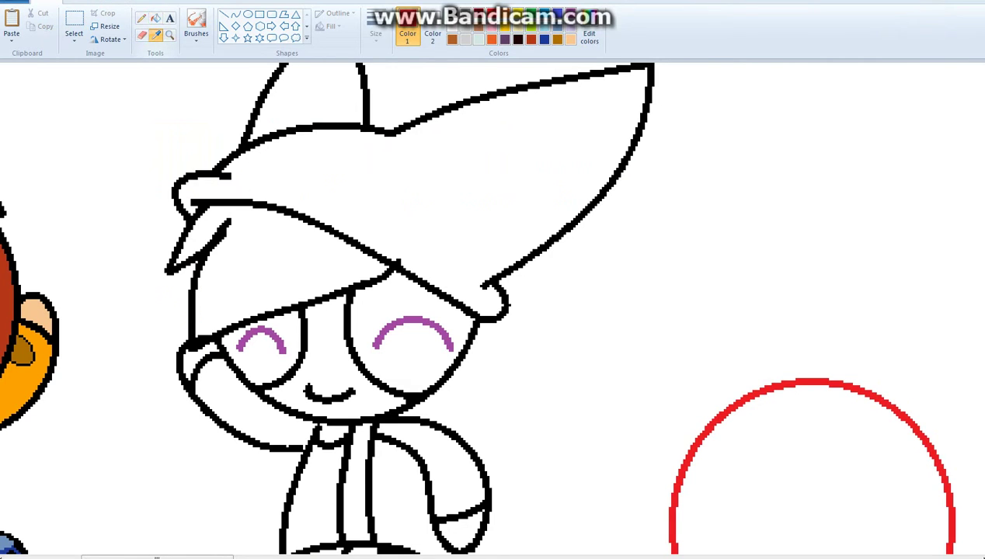
Step: Define a custom green with Red 33, Green 228, Blue 63 and fill the main part of the hat with it
click(588, 37)
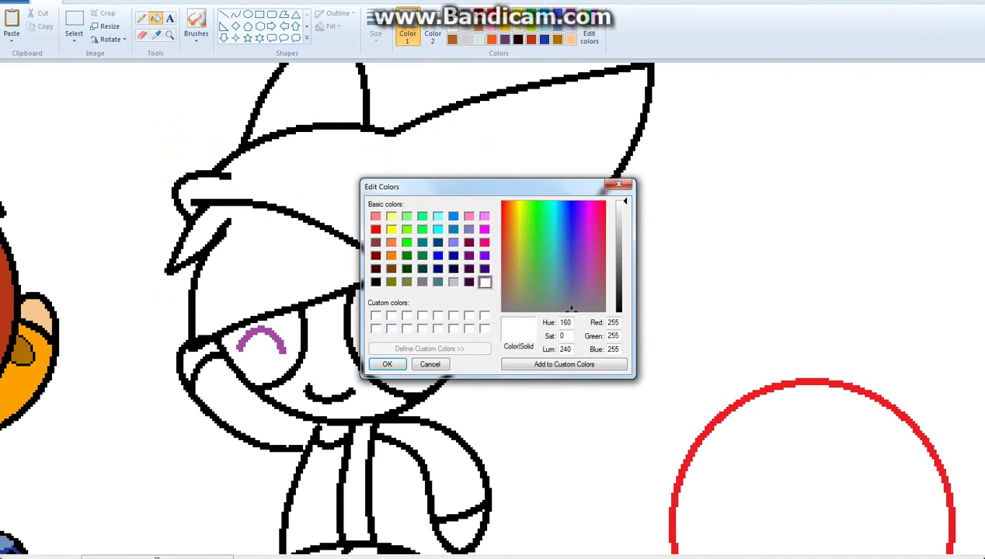
click(534, 221)
click(538, 224)
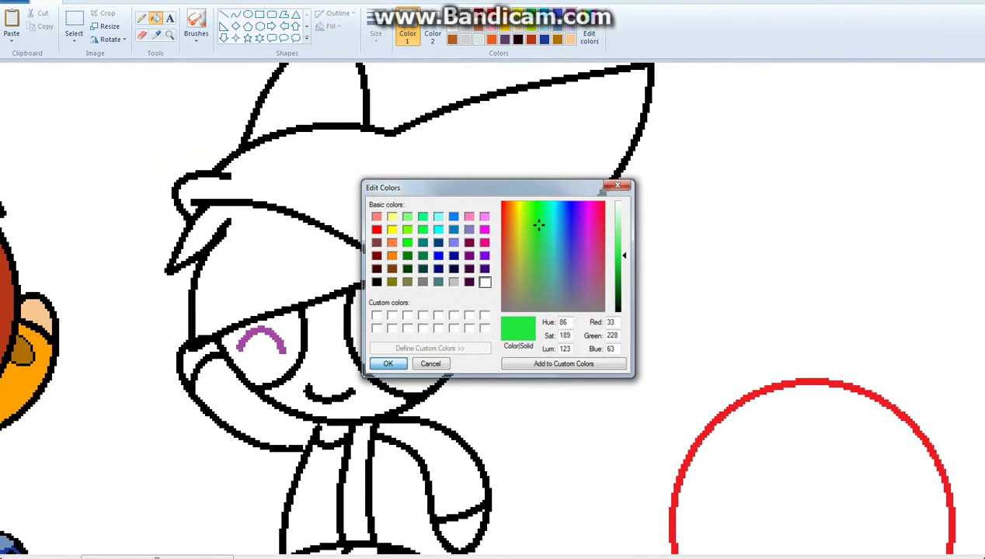
click(386, 364)
click(435, 187)
Step: Draw a thick dark blue dividing line across the green hat from the brim edge up to the crown
click(141, 35)
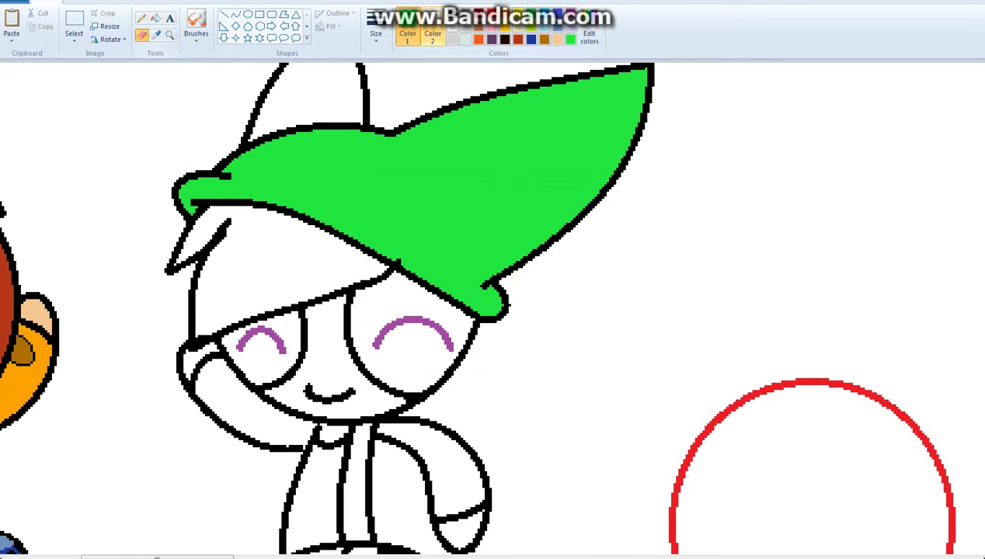
click(432, 35)
drag(297, 210, 369, 130)
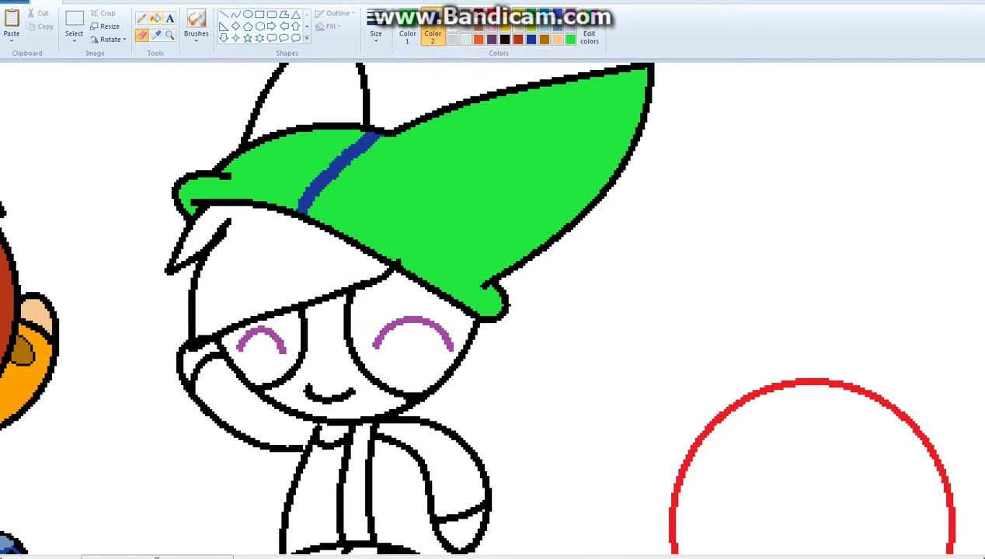
Step: Fill the hat's left part and upright point dark blue, and fill both eyes pale lavender
click(155, 17)
click(233, 175)
click(311, 97)
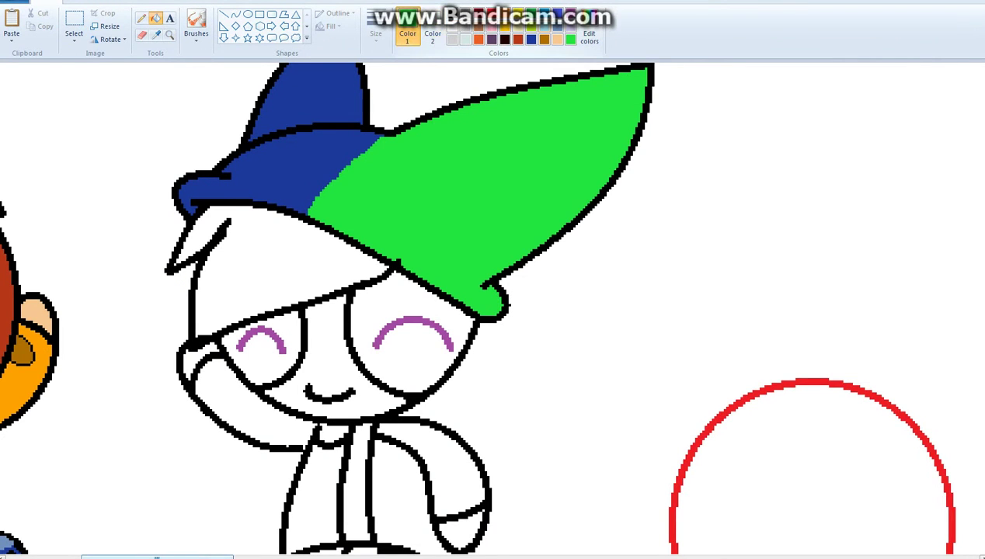
click(264, 365)
click(412, 367)
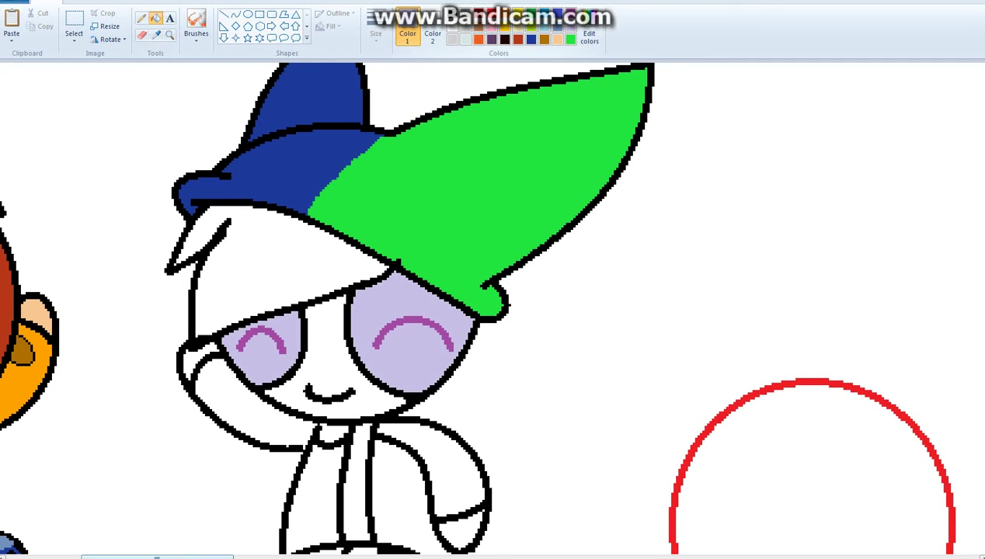
Step: Draw a curved black hair lock hanging from the hat's right brim end beside the face down to the arm
click(235, 14)
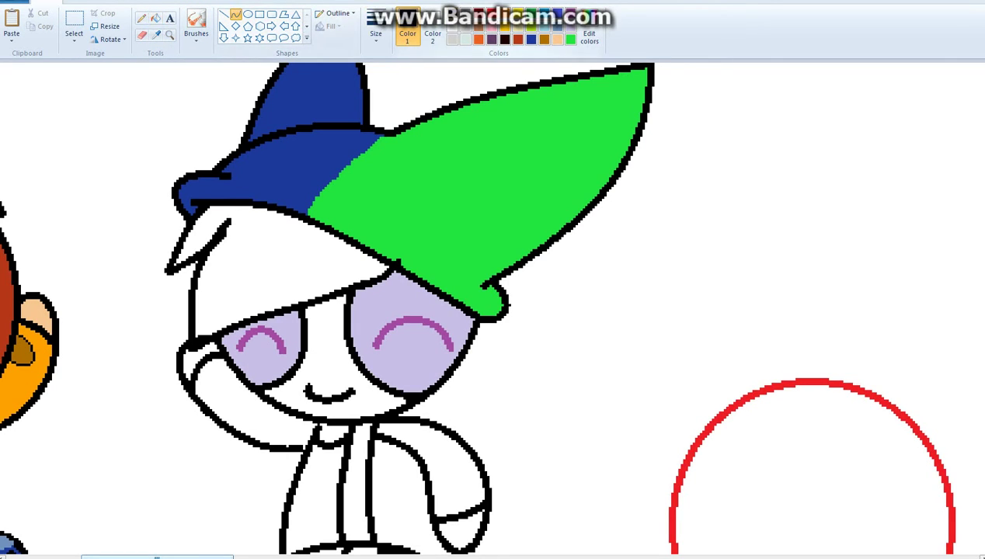
scroll(492, 311, down, 3)
drag(481, 199, 517, 327)
drag(497, 264, 483, 284)
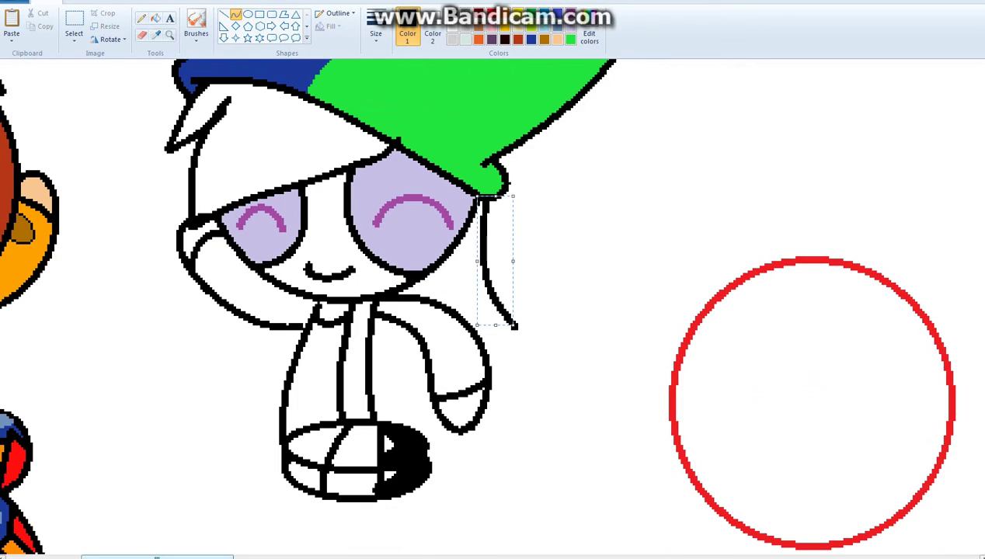
click(489, 204)
drag(517, 329, 494, 341)
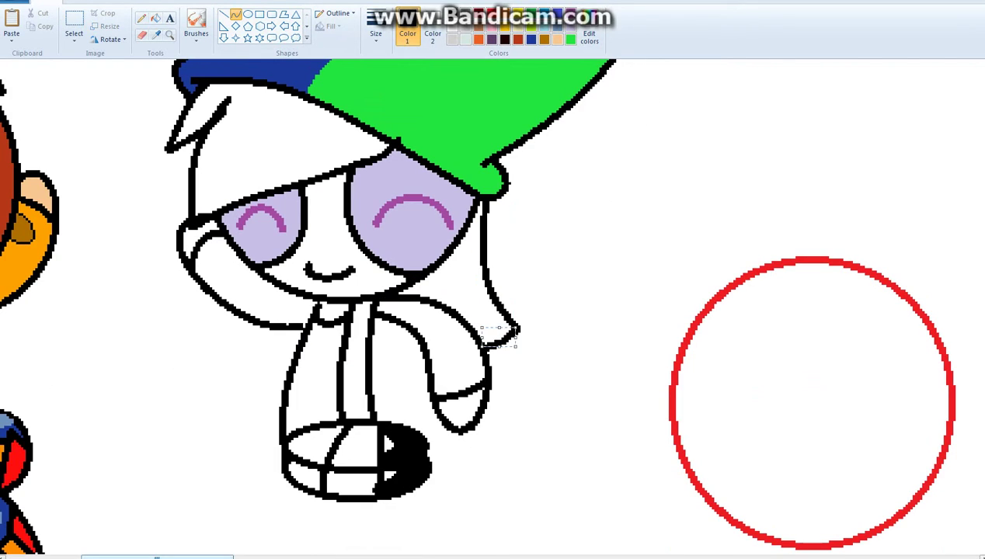
Step: Draw a slightly curved black line between the torso and the hanging arm, and open the custom colour editor
mouse_move(423, 357)
mouse_down()
mouse_move(358, 365)
mouse_move(396, 351)
mouse_move(398, 365)
mouse_move(411, 363)
mouse_move(396, 365)
mouse_up()
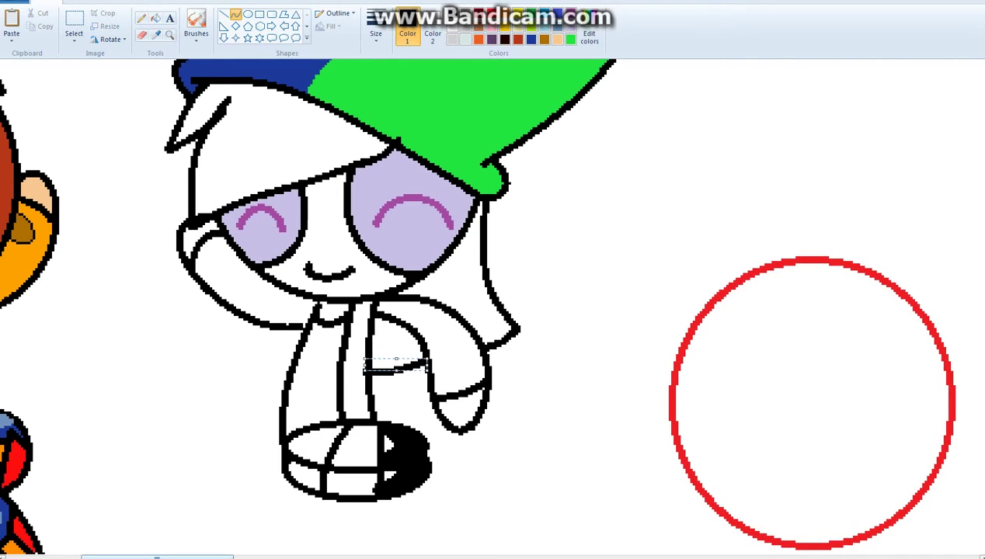
click(156, 17)
click(589, 35)
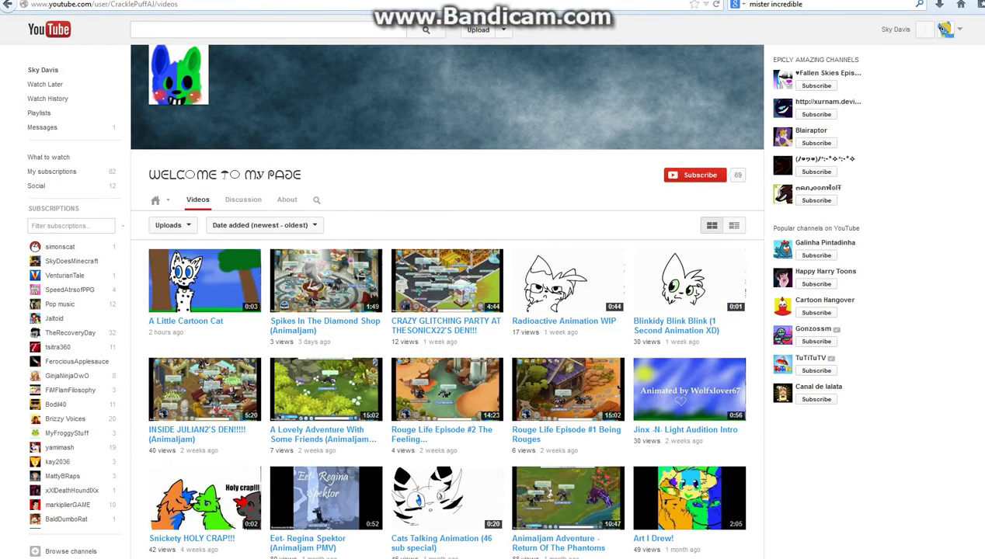
scroll(447, 311, down, 5)
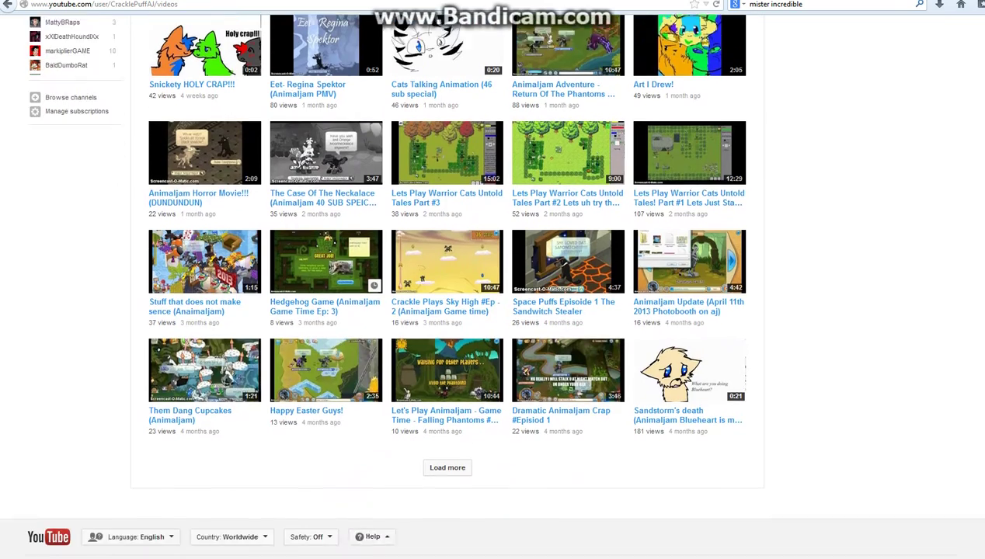
scroll(447, 311, up, 5)
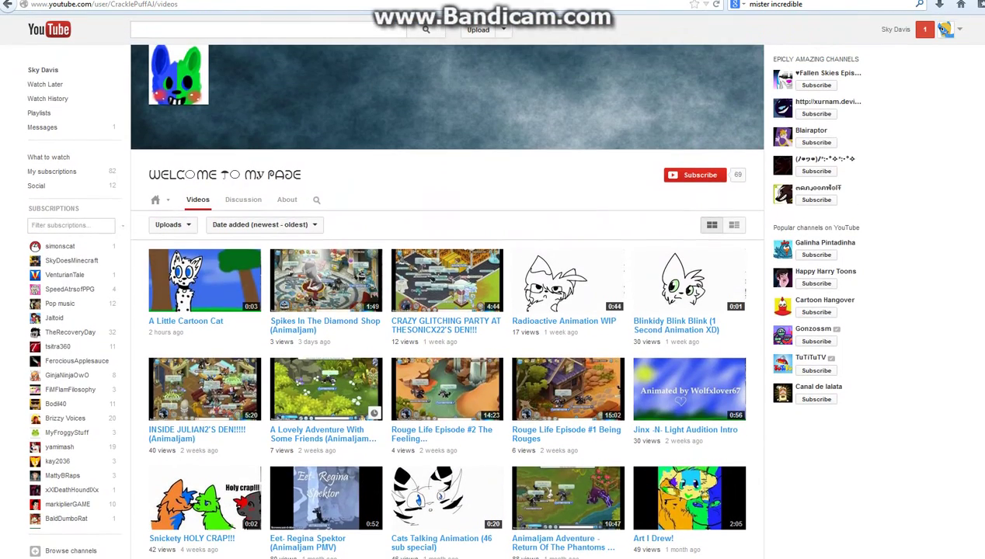
key(alt+Left)
key(alt+Left)
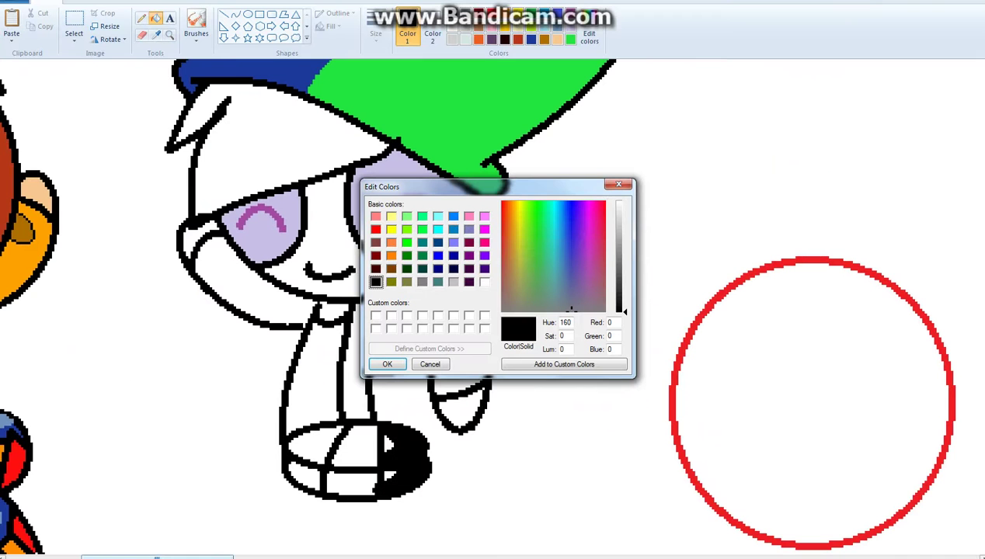
Step: Define a custom bright green and fill the fringe, the hair lock beside the face and the hair area under the arm
drag(570, 309, 535, 221)
click(619, 253)
click(387, 364)
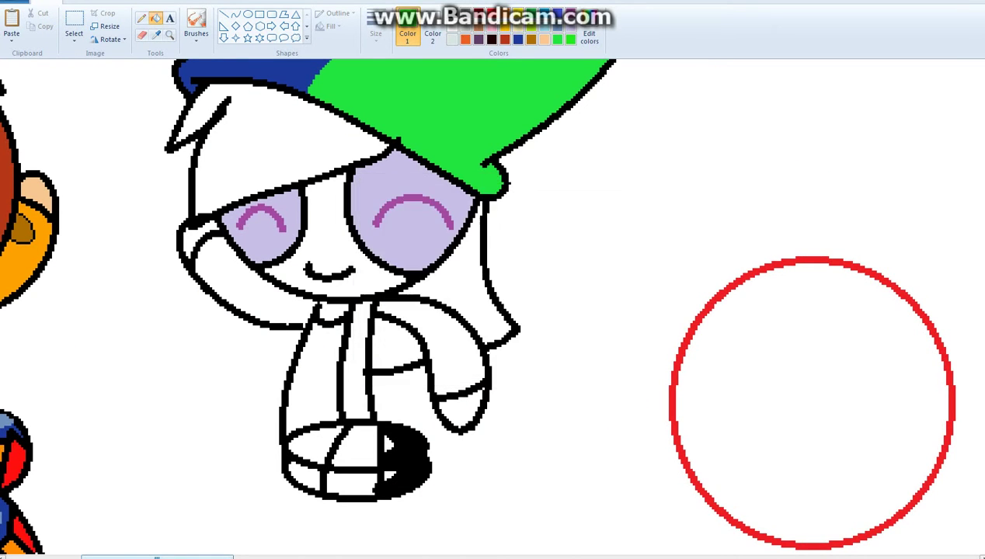
click(257, 140)
click(485, 257)
click(393, 342)
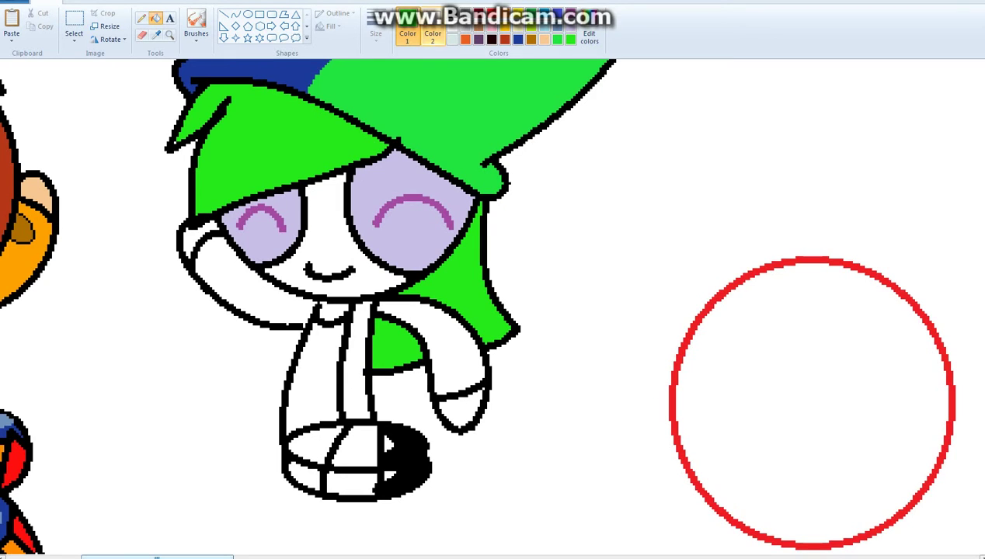
Step: Draw dark blue dividing lines across the fringe and the hair lock's base, and fill their right-hand parts dark blue
click(432, 33)
click(141, 35)
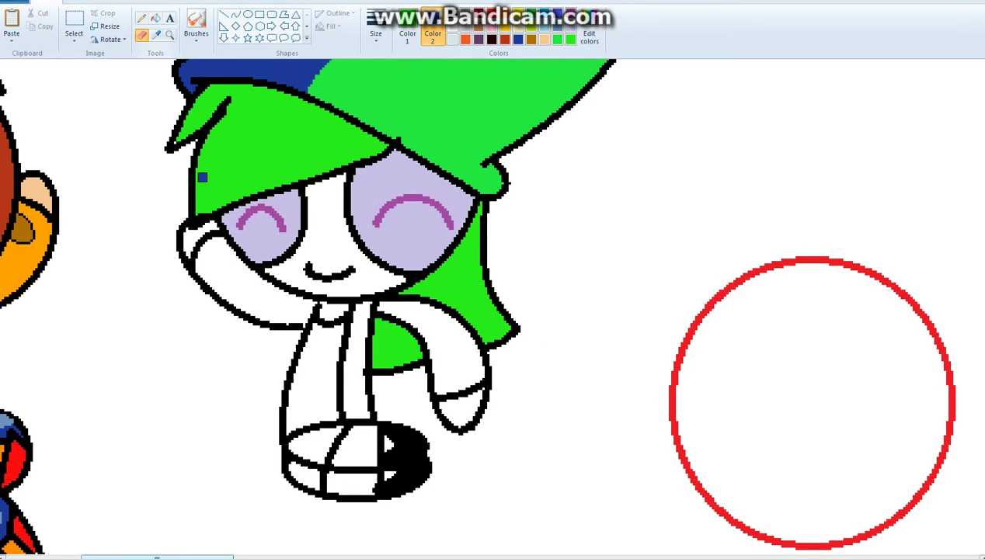
mouse_move(216, 177)
mouse_down()
mouse_move(199, 210)
mouse_move(307, 98)
mouse_up()
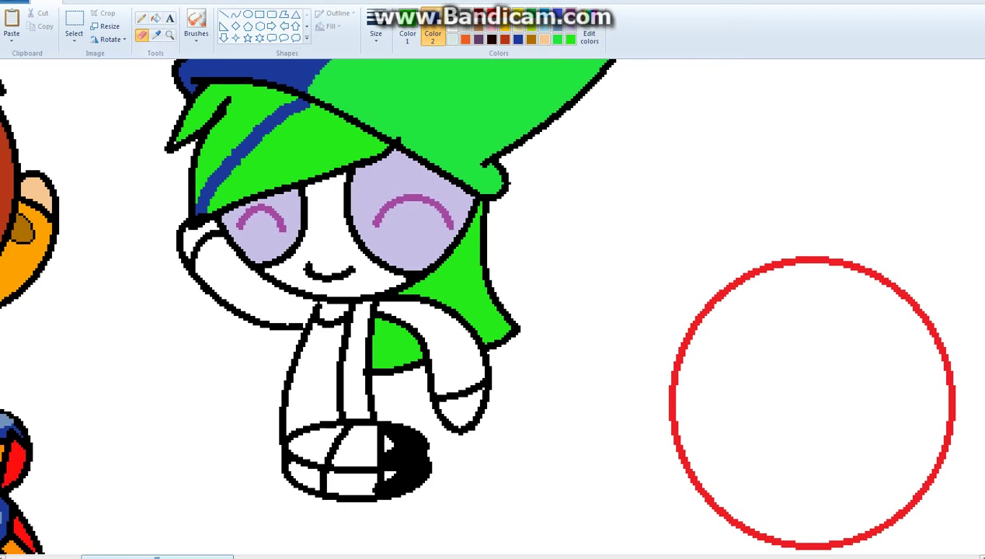
click(155, 17)
click(295, 152)
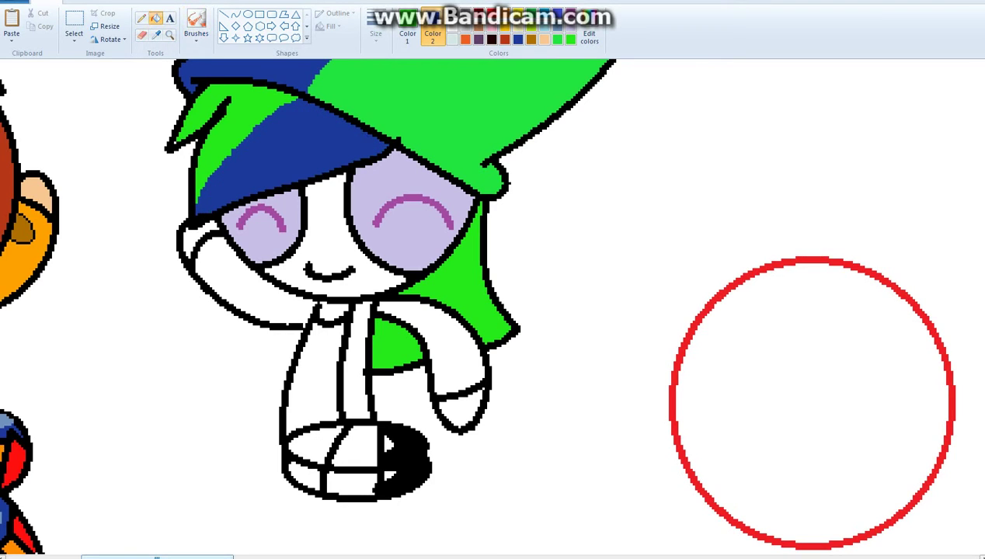
click(418, 291)
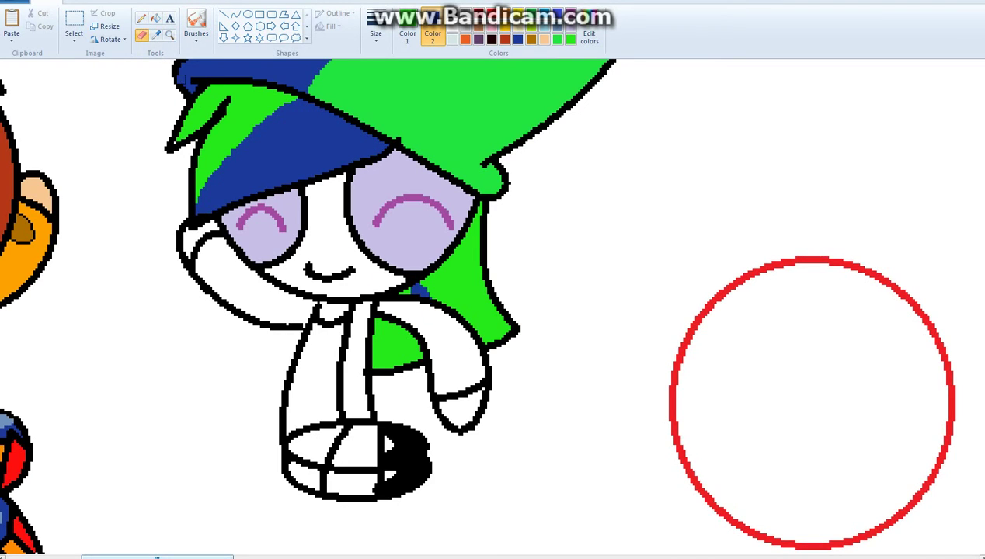
click(462, 272)
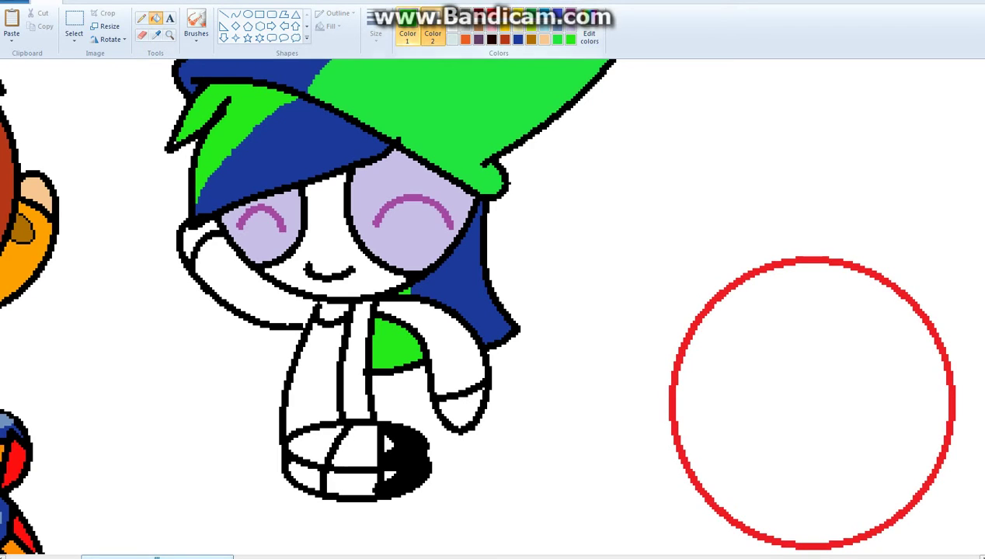
Step: Fill the face, neck, both hands and the middle sections of the lower body with the peach skin colour
click(407, 31)
click(322, 233)
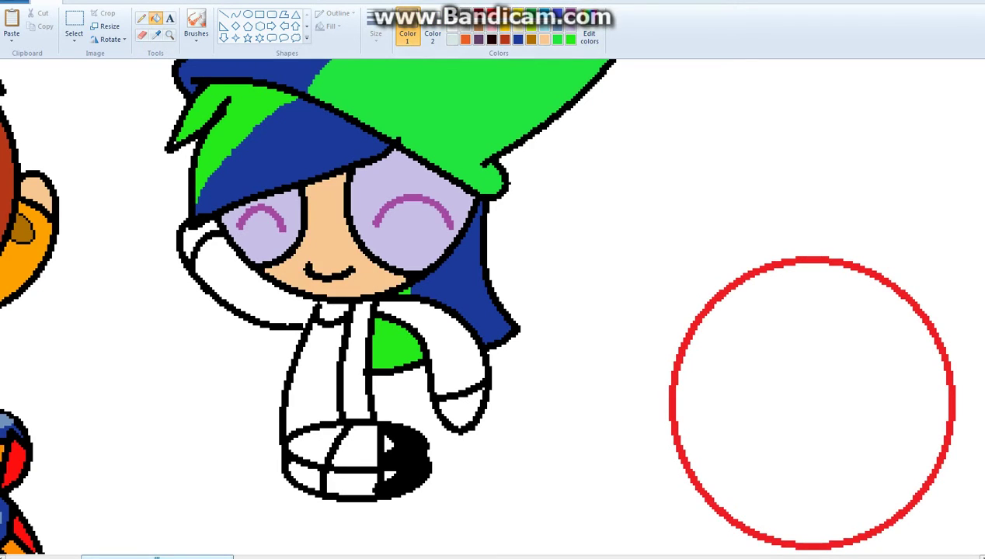
click(458, 406)
click(355, 442)
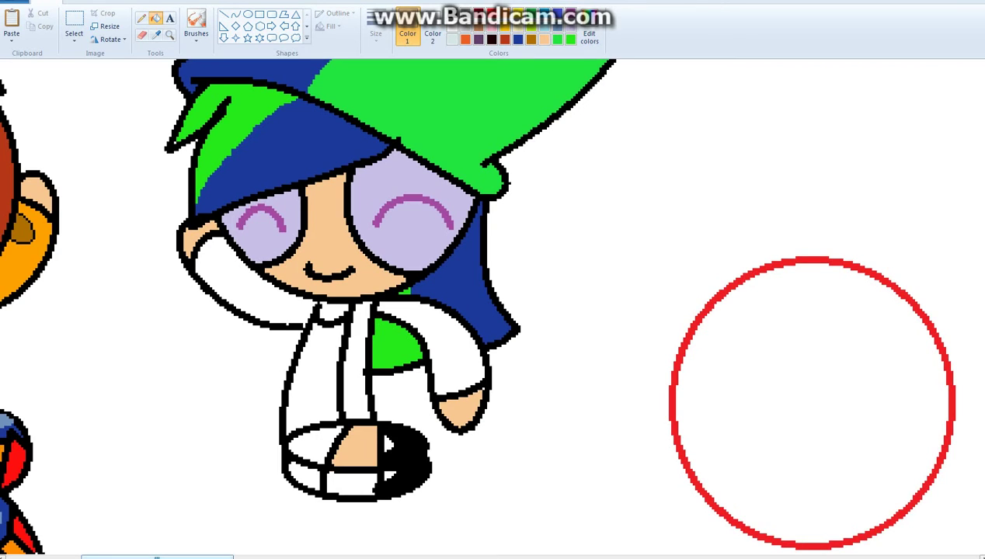
click(349, 480)
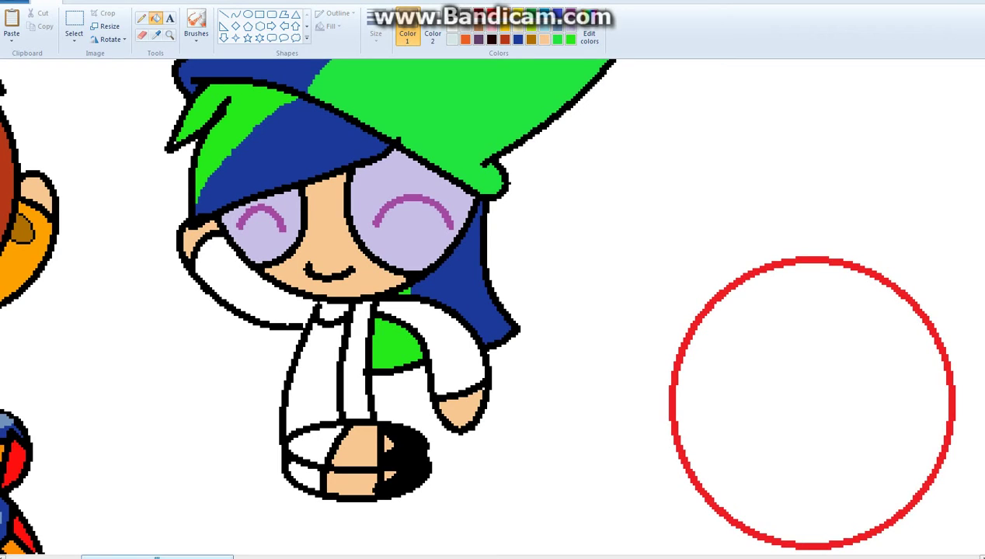
click(333, 309)
Step: Fill the raised sleeve and lower-left base section dark blue, and the upper-left base section, jacket strip and other sleeve with the hat's green
click(248, 299)
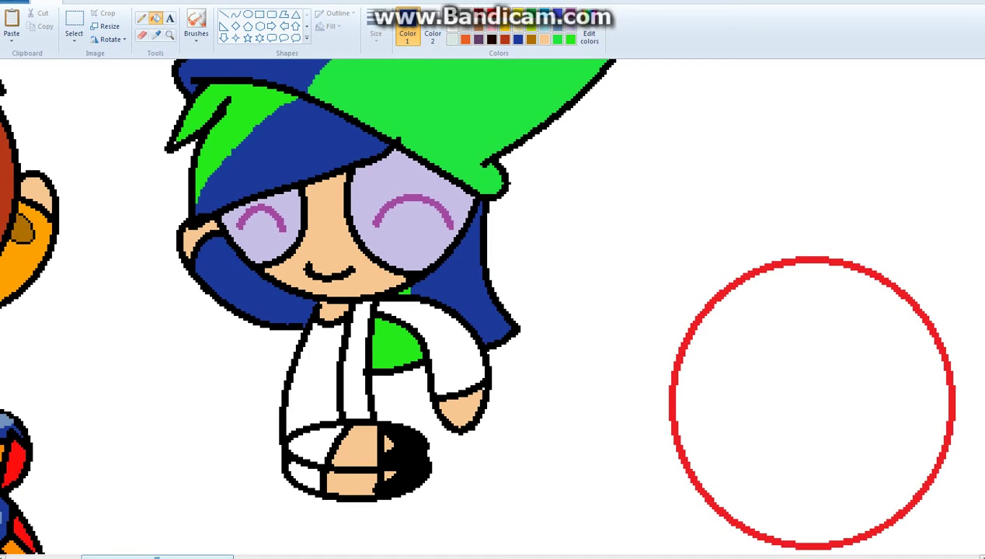
click(302, 475)
click(557, 39)
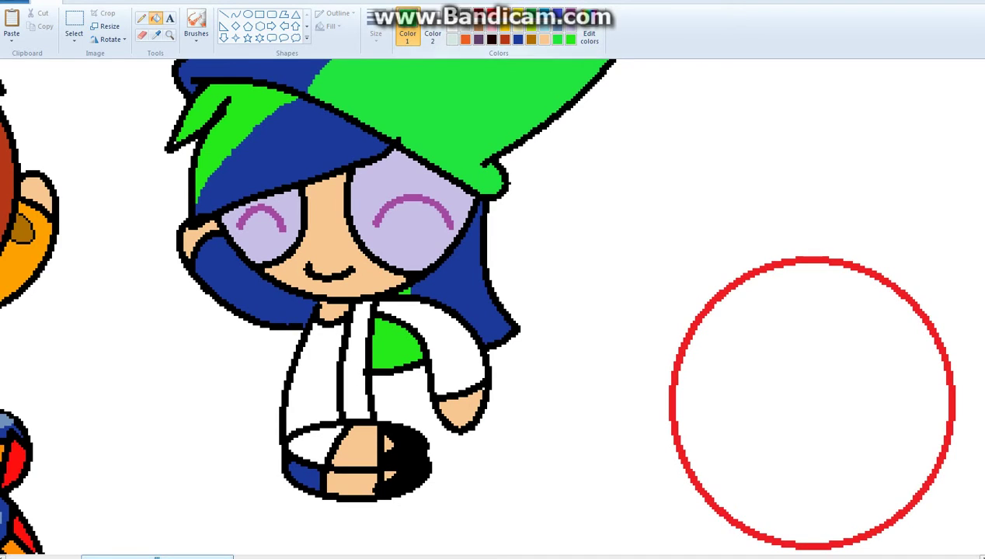
click(311, 439)
click(356, 357)
click(455, 353)
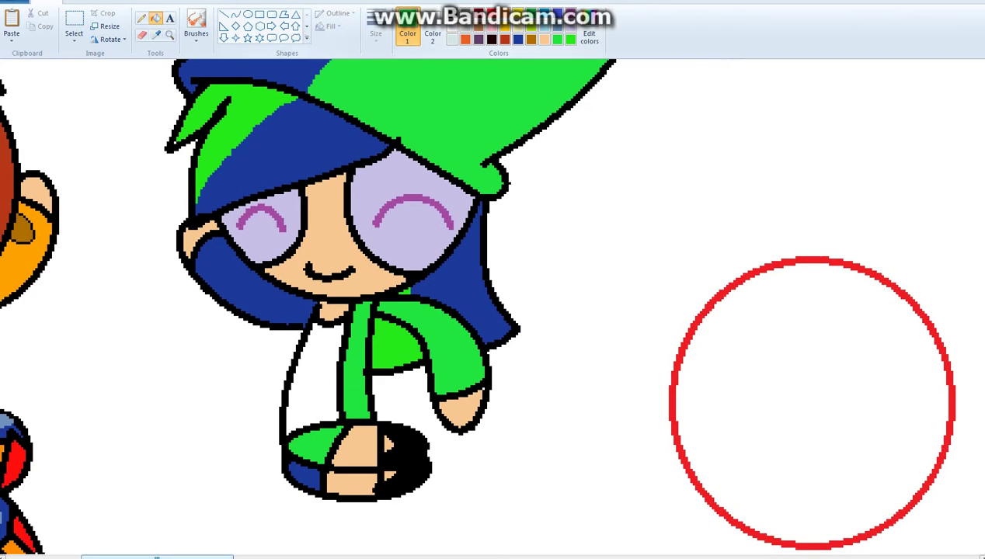
Step: Add a black dot on the upper part of the white shirt using the thickest Pencil size
click(169, 34)
scroll(309, 359, up, 3)
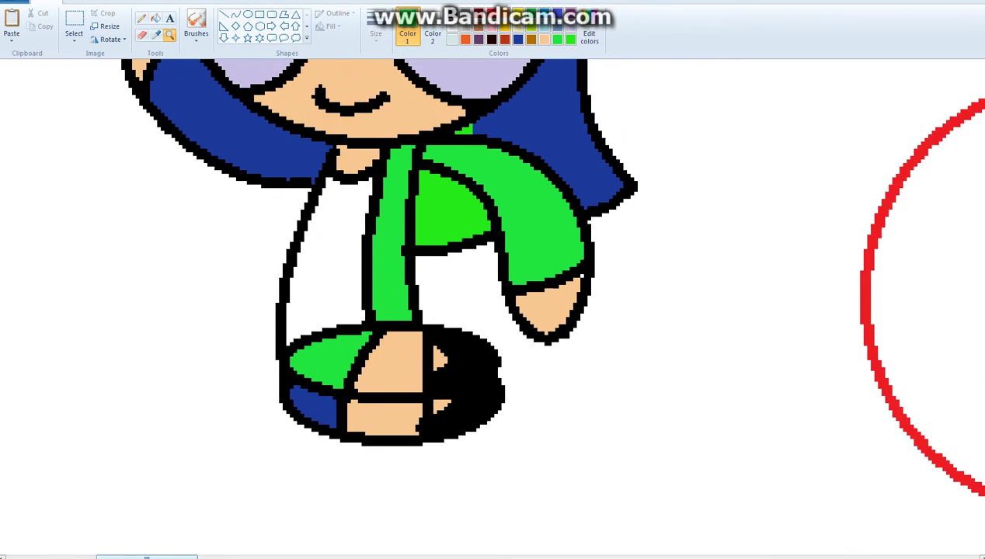
click(141, 18)
click(375, 33)
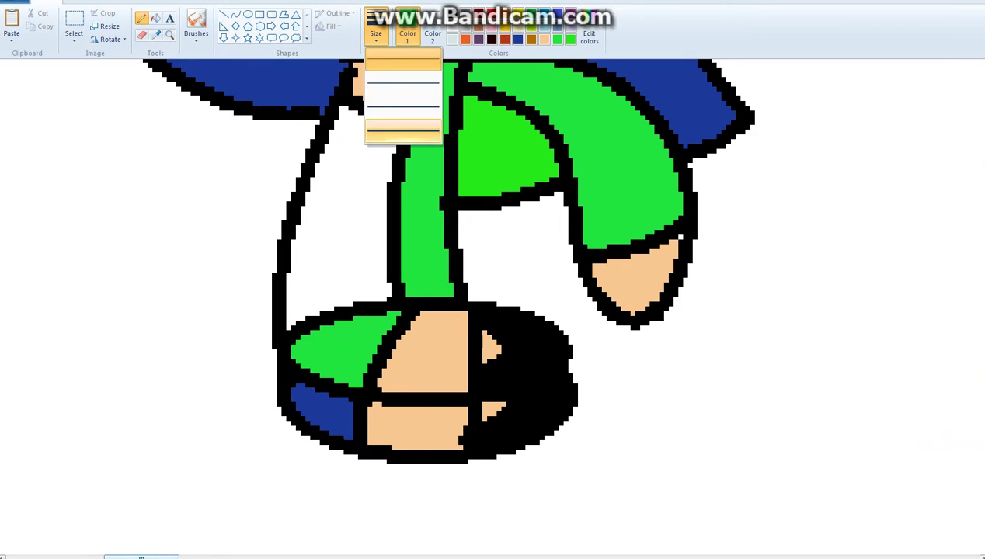
click(400, 130)
click(366, 143)
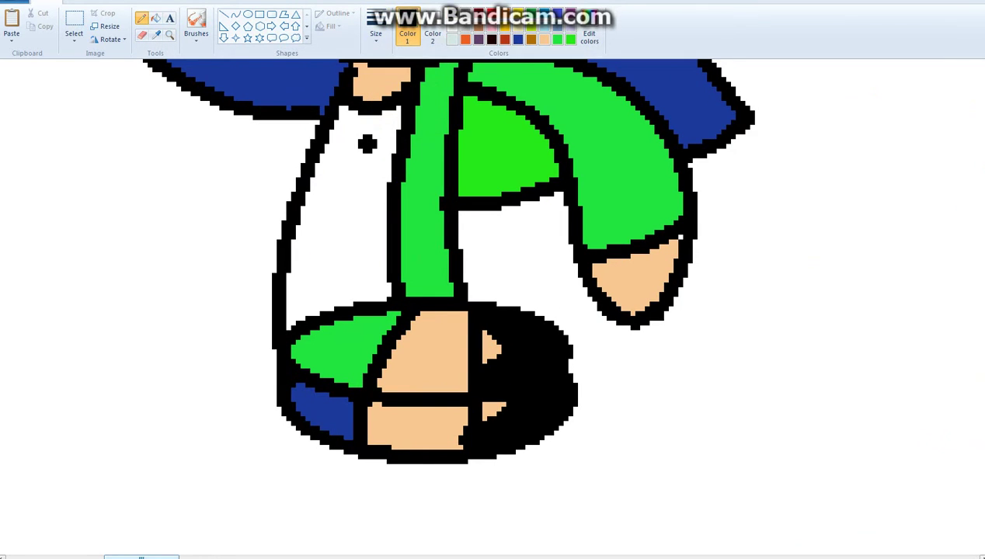
click(333, 239)
key(ctrl+z)
click(375, 33)
click(400, 65)
drag(316, 158, 380, 164)
key(ctrl+z)
key(ctrl+z)
Step: Draw a shape with a straight top edge and a curved lower edge on the white shirt, and fill it black
click(223, 14)
mouse_move(310, 180)
mouse_down()
mouse_move(380, 168)
mouse_move(384, 182)
mouse_move(283, 241)
mouse_up()
click(235, 14)
drag(334, 211, 369, 268)
drag(311, 233, 299, 292)
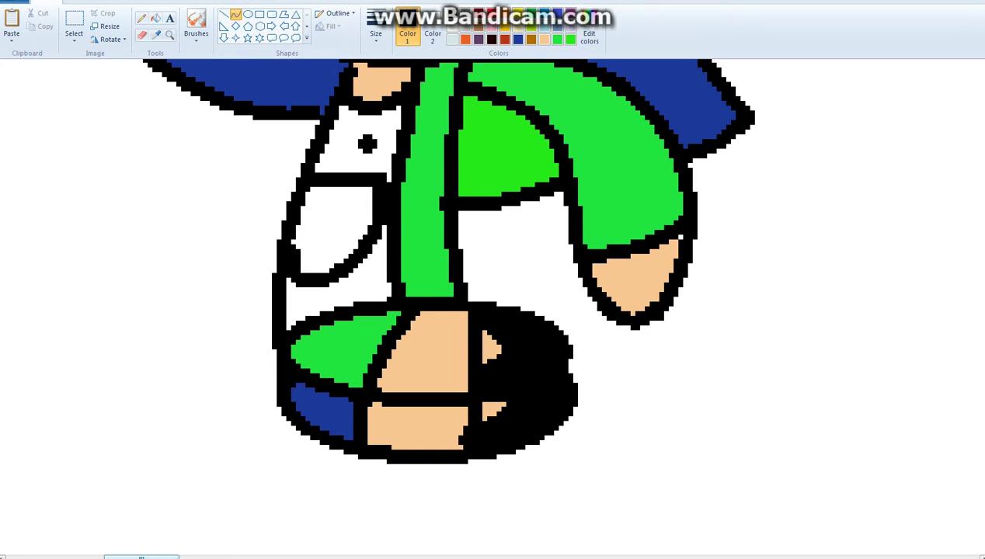
click(156, 17)
click(330, 221)
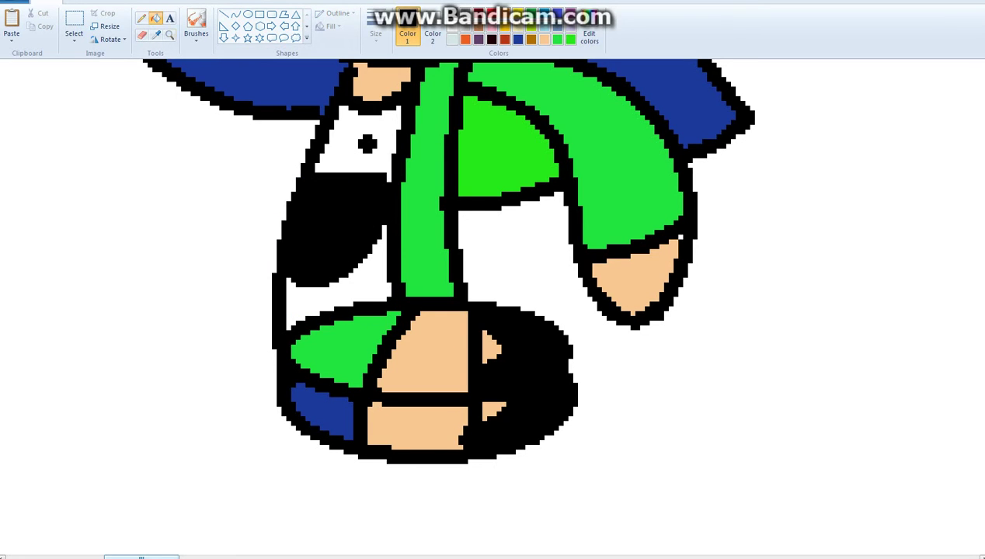
Step: Bring the empty red guide circle beside the coloured character into close view
click(170, 34)
right_click(244, 234)
right_click(396, 246)
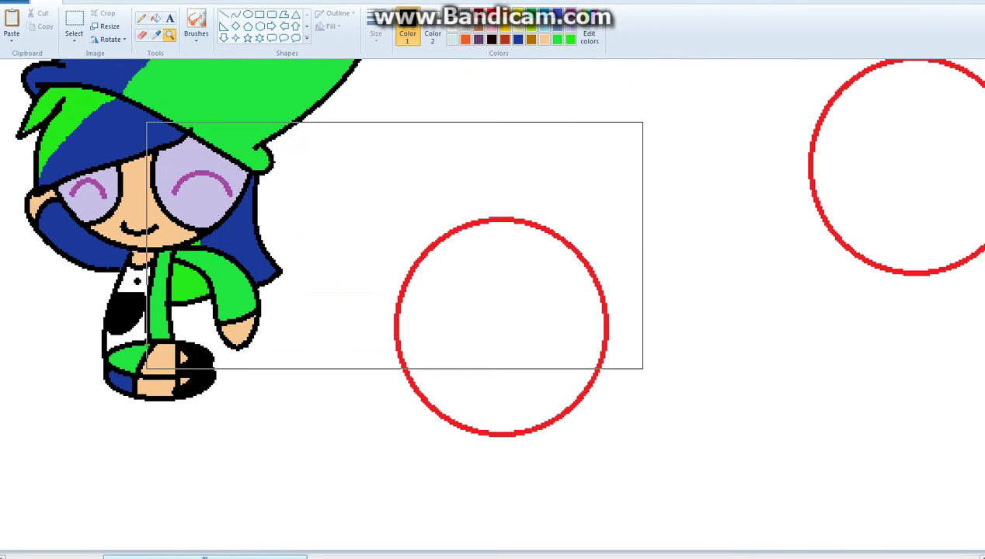
right_click(394, 244)
click(353, 317)
click(335, 426)
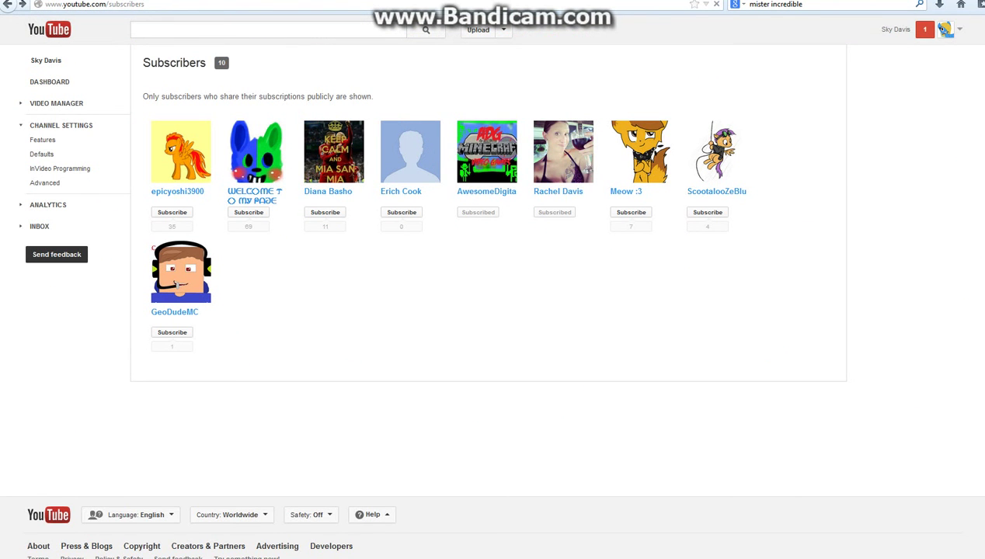
click(328, 191)
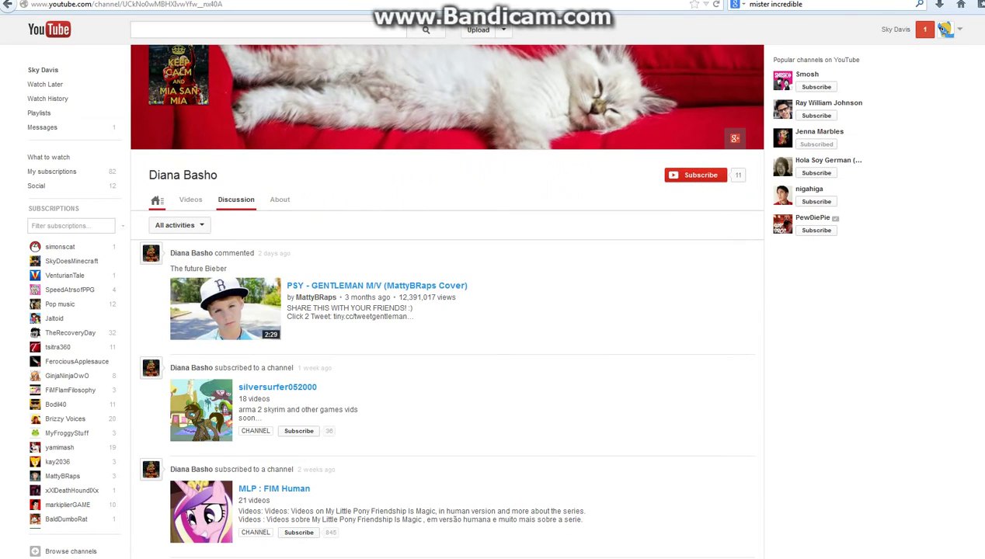
click(190, 200)
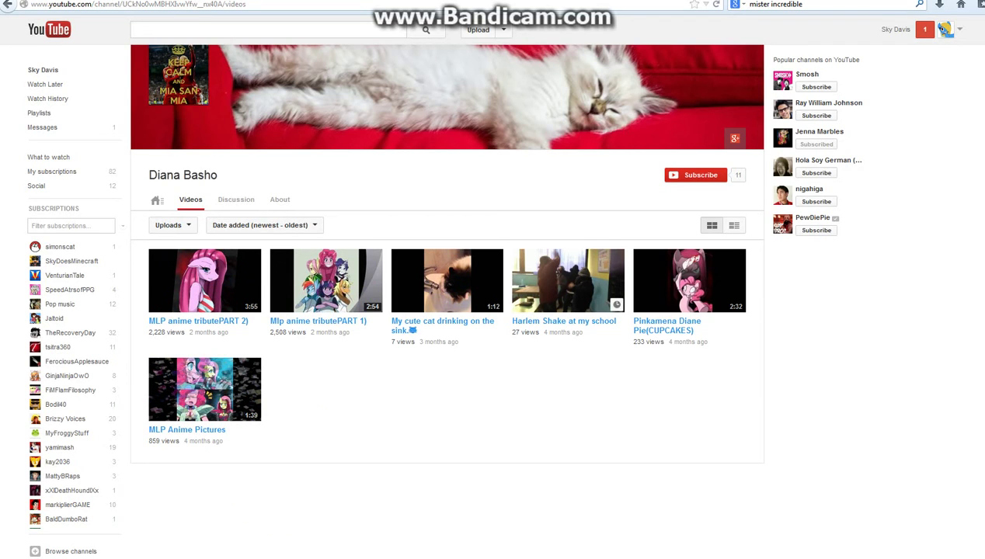
click(590, 295)
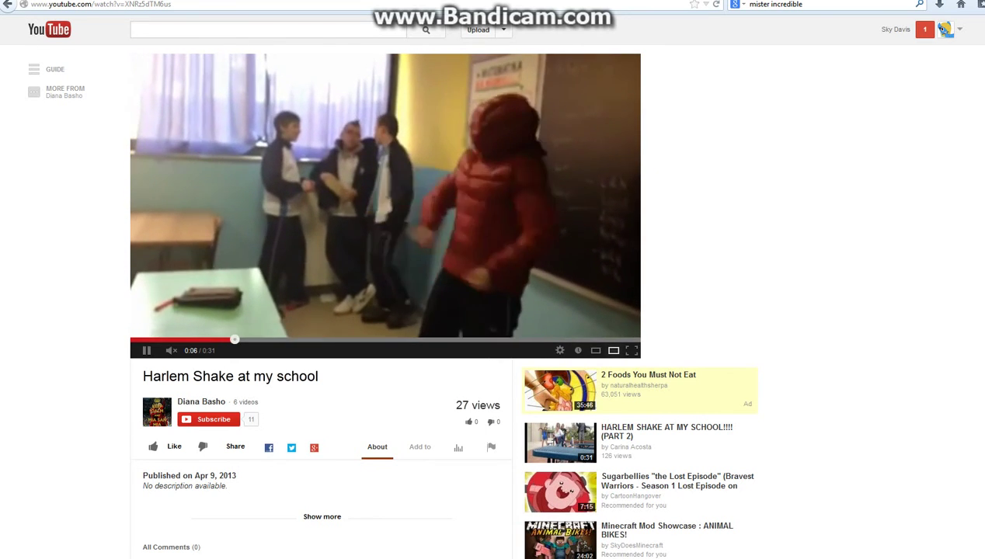
key(space)
click(7, 4)
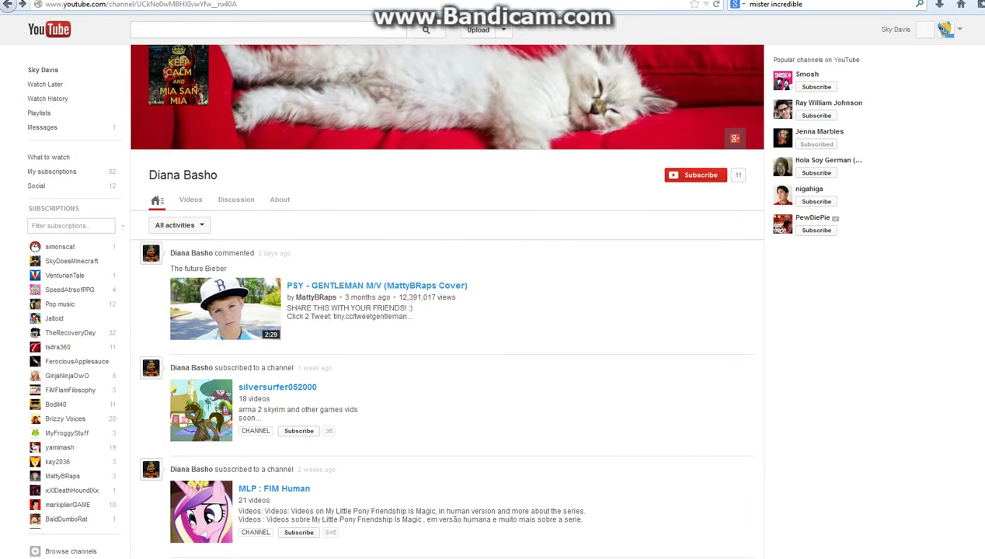
click(7, 4)
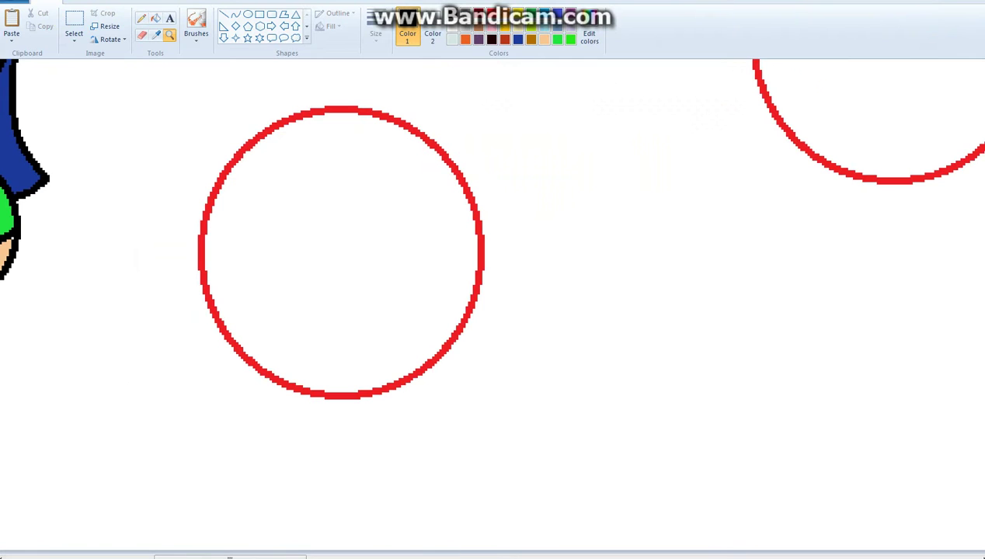
click(235, 14)
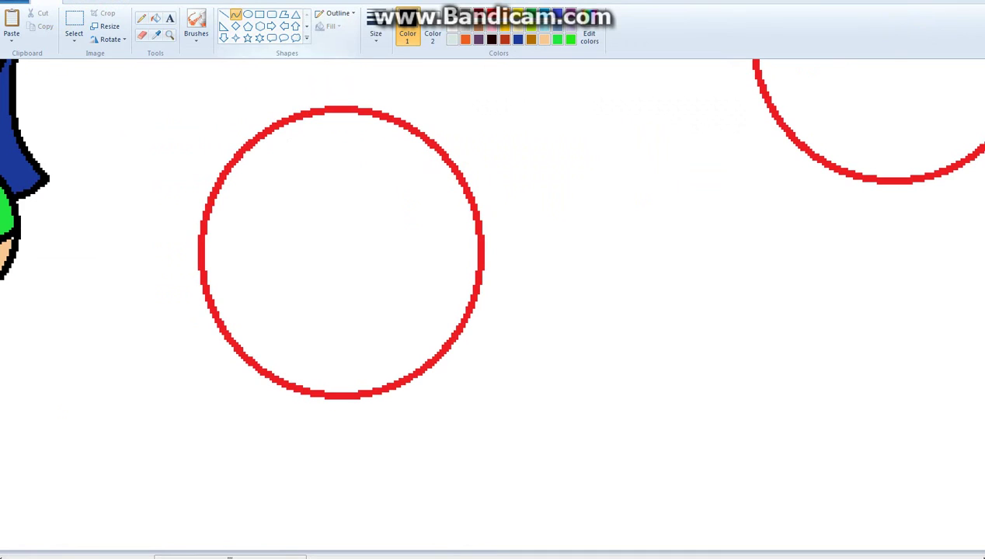
click(247, 14)
drag(223, 113, 477, 427)
drag(350, 270, 326, 246)
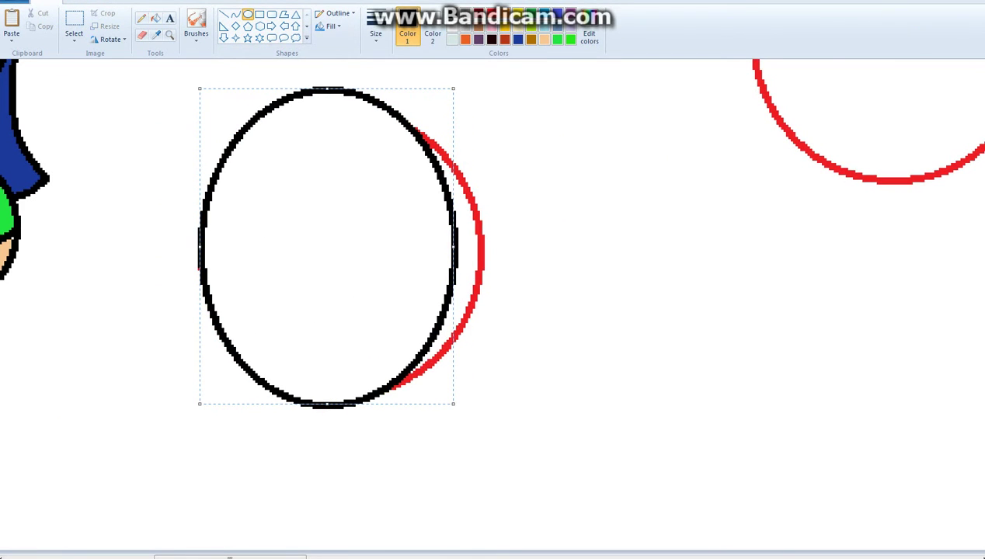
key(Delete)
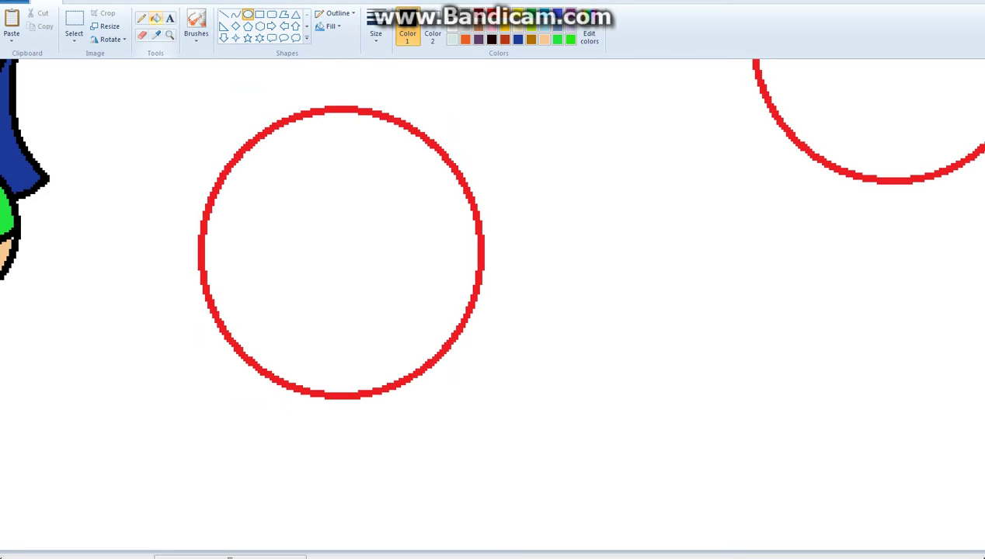
click(155, 17)
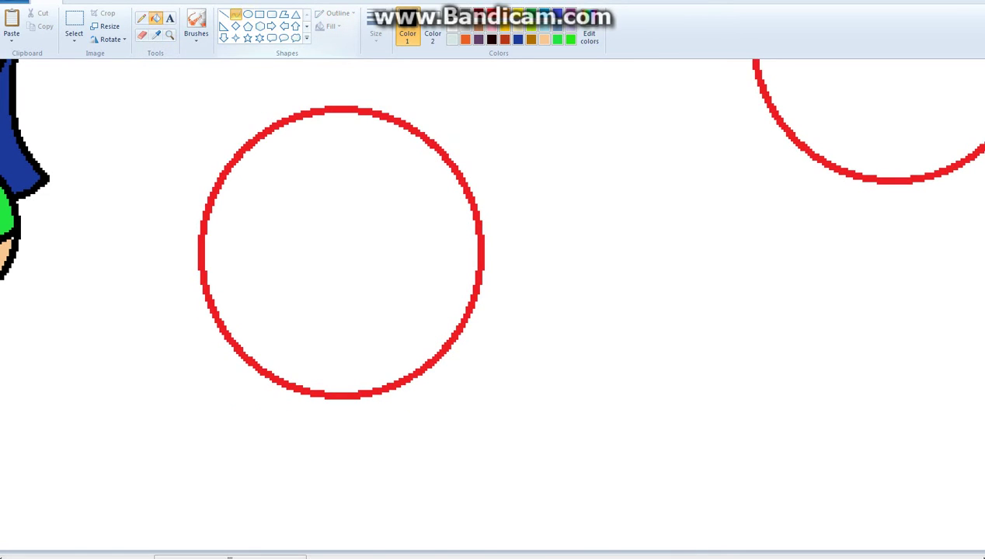
Step: Draw a black curve arching over the upper-left part of the red guide circle
click(235, 14)
drag(376, 97, 135, 231)
drag(256, 164, 214, 112)
drag(326, 98, 322, 92)
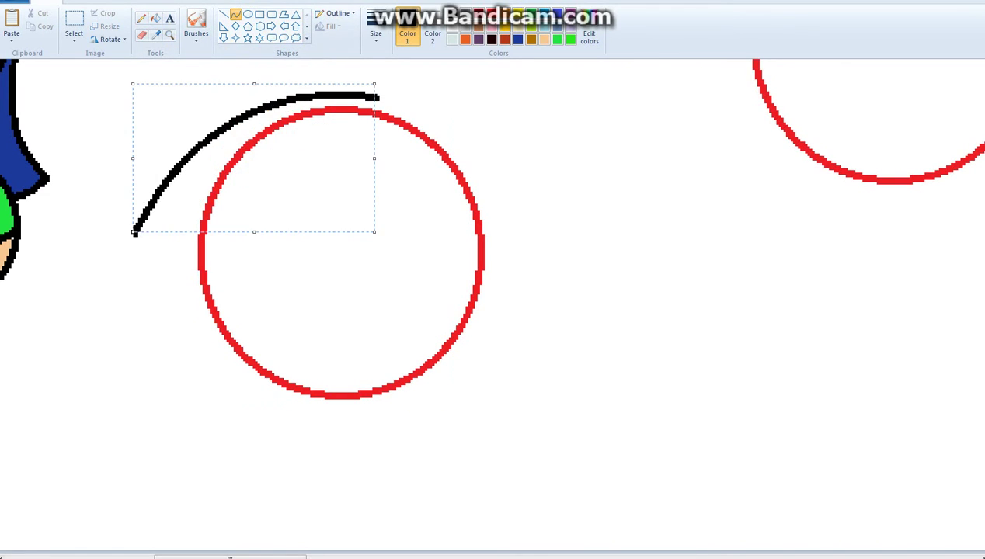
Step: Draw the hair's hooked tip, a pointed side strand on the circle's left, and a curved fringe sweeping up across the circle
mouse_move(187, 204)
mouse_down()
mouse_move(133, 233)
mouse_move(159, 235)
mouse_up()
drag(200, 173, 189, 348)
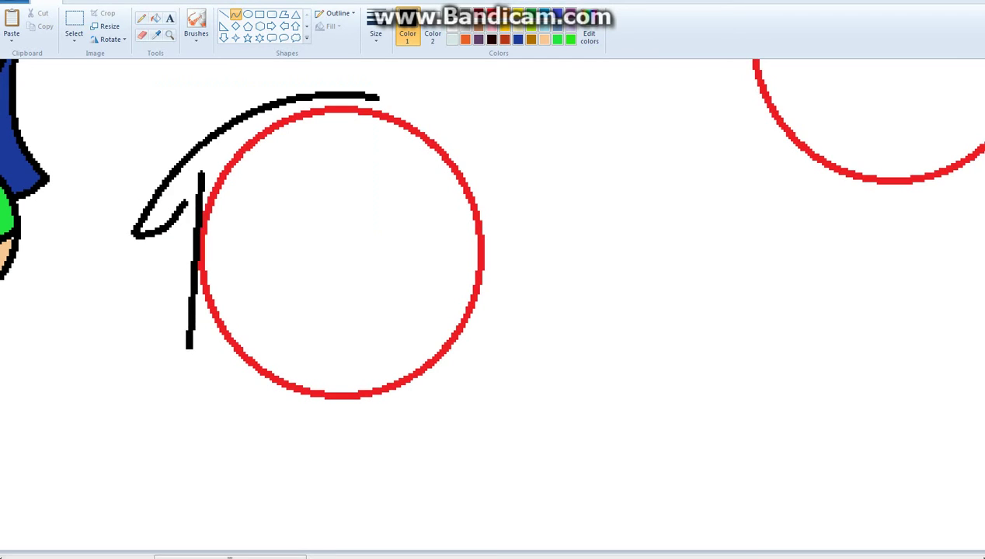
drag(194, 249, 176, 237)
drag(189, 346, 447, 218)
drag(257, 307, 210, 291)
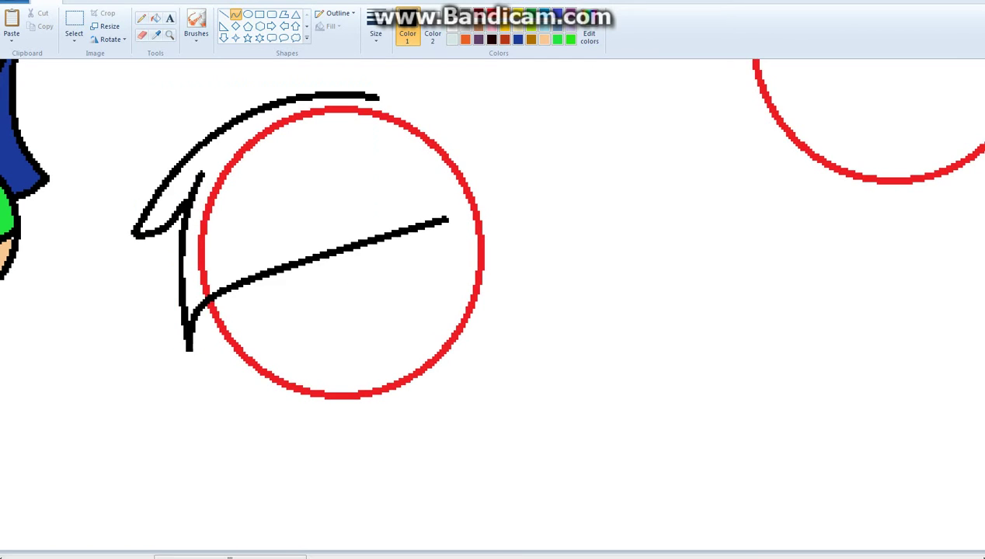
drag(350, 272, 345, 303)
Step: Draw the right-hand hair strand down from the fringe's end and close the outer hair outline around the circle's right side
drag(447, 218, 443, 398)
drag(445, 311, 464, 303)
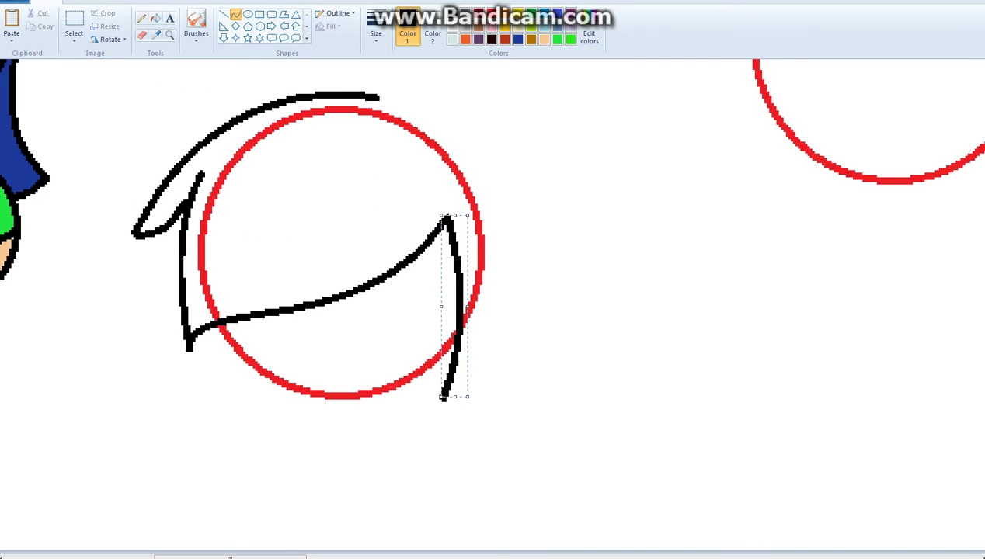
drag(378, 97, 443, 400)
mouse_move(420, 249)
mouse_down()
mouse_move(481, 163)
mouse_move(536, 229)
mouse_up()
Step: Fill the red guide line inside the hair with white and the remaining lower arc with black as the chin
click(156, 17)
click(326, 111)
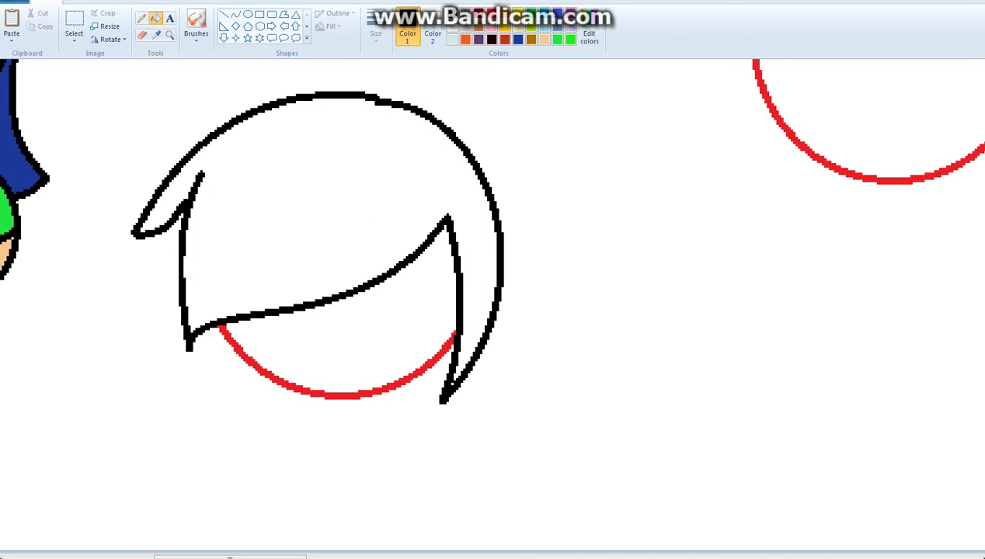
click(326, 395)
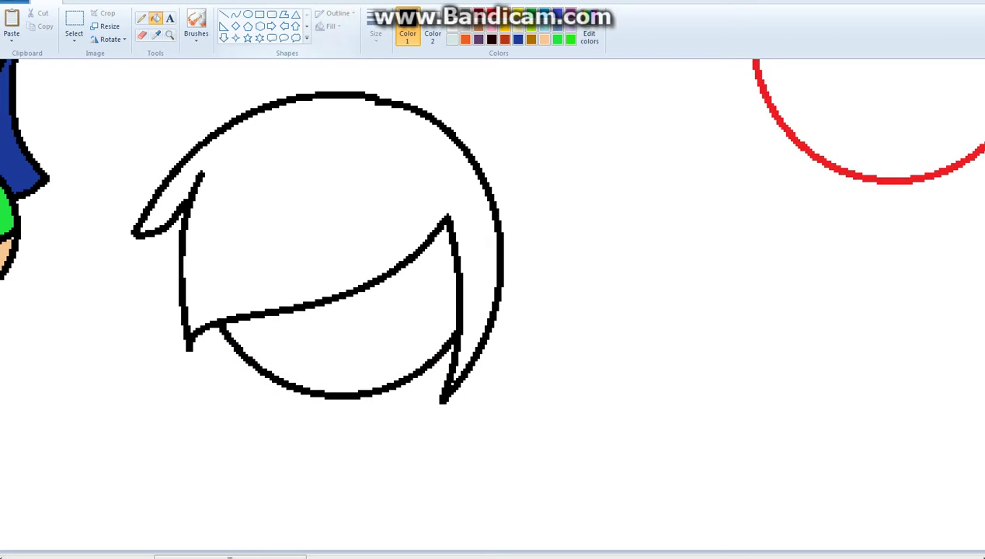
Step: Draw the curved outlines of both eyes between the fringe and the edge of the face
click(235, 14)
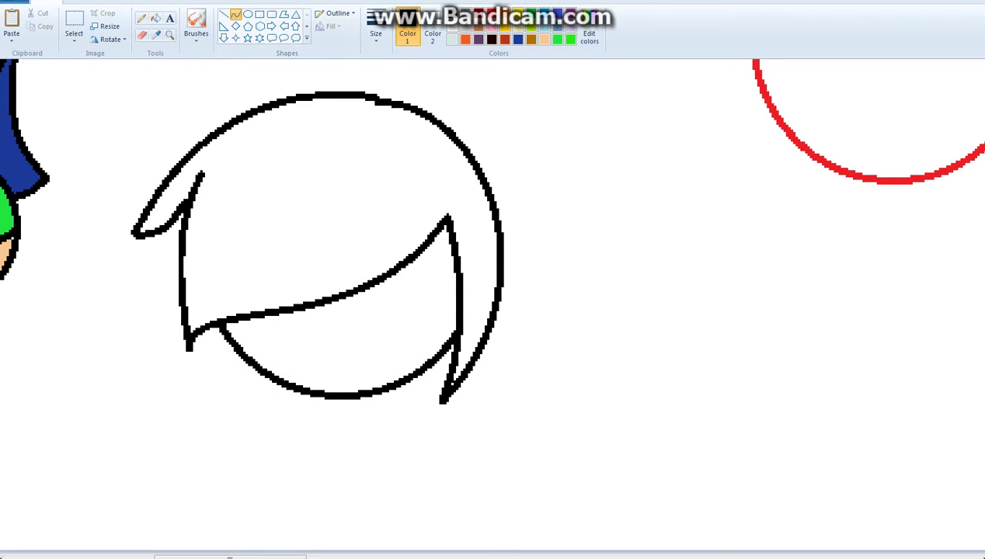
drag(285, 376, 332, 294)
mouse_move(310, 335)
mouse_down()
mouse_move(335, 330)
mouse_move(340, 350)
mouse_up()
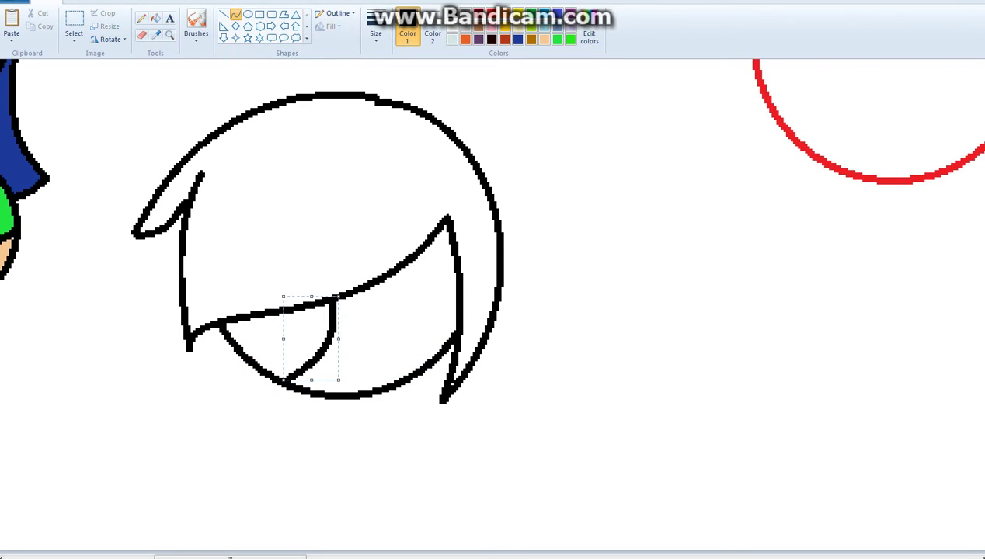
mouse_move(393, 315)
mouse_down()
mouse_move(427, 363)
mouse_move(381, 281)
mouse_up()
drag(400, 334, 372, 326)
Step: Draw a small curved smile between the eyes and add an eyelid line across each eye
mouse_move(337, 370)
mouse_down()
mouse_move(378, 360)
mouse_move(354, 381)
mouse_move(372, 366)
mouse_up()
mouse_move(378, 314)
mouse_down()
mouse_move(447, 289)
mouse_move(458, 303)
mouse_up()
drag(230, 335, 339, 330)
mouse_move(280, 332)
mouse_down()
mouse_move(256, 325)
mouse_move(311, 323)
mouse_up()
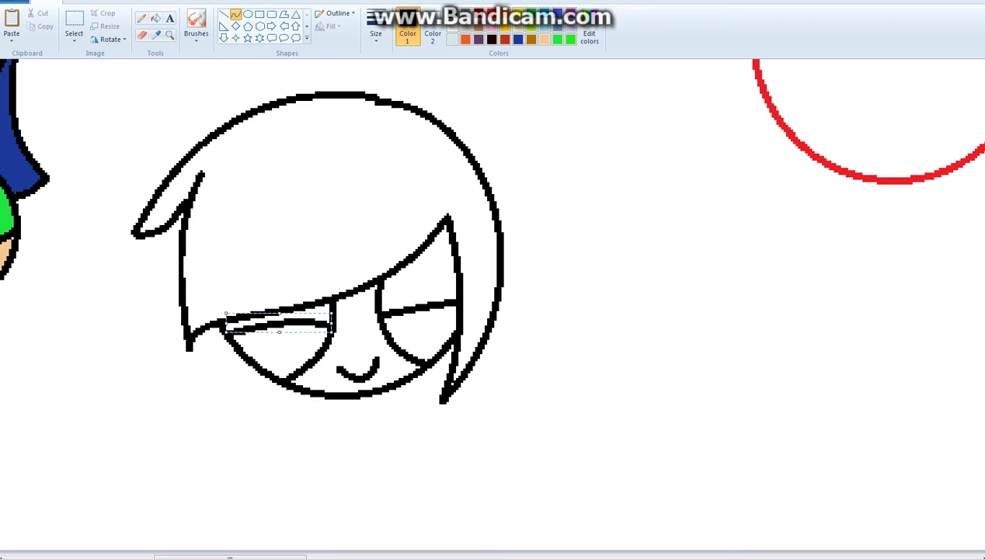
click(247, 14)
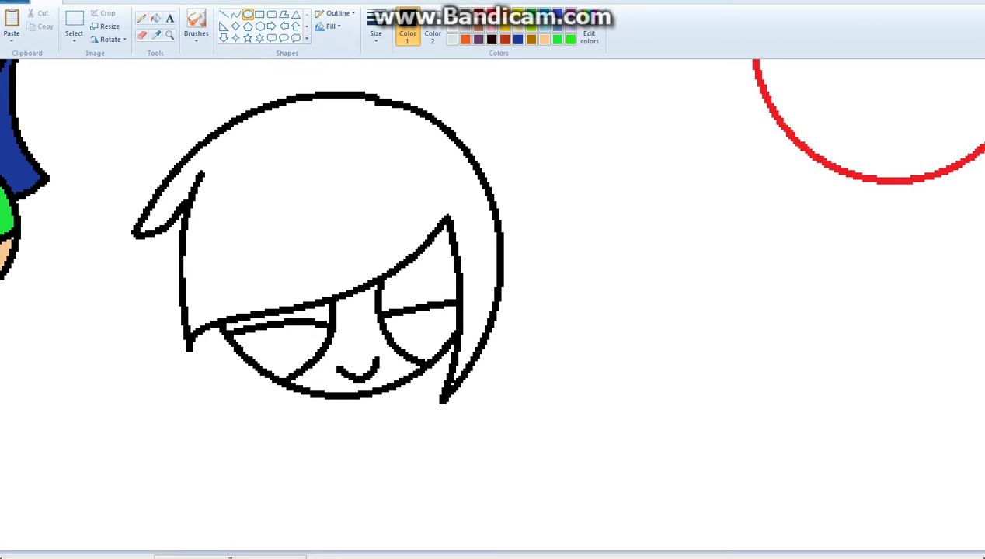
drag(407, 316, 427, 336)
key(ctrl+z)
key(ctrl+y)
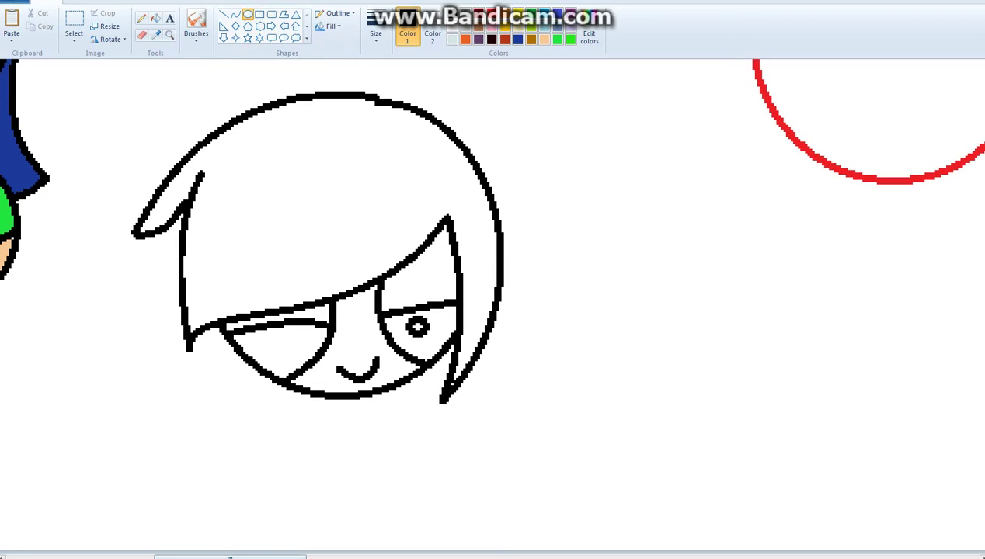
drag(276, 327, 312, 352)
key(ctrl+z)
key(ctrl+z)
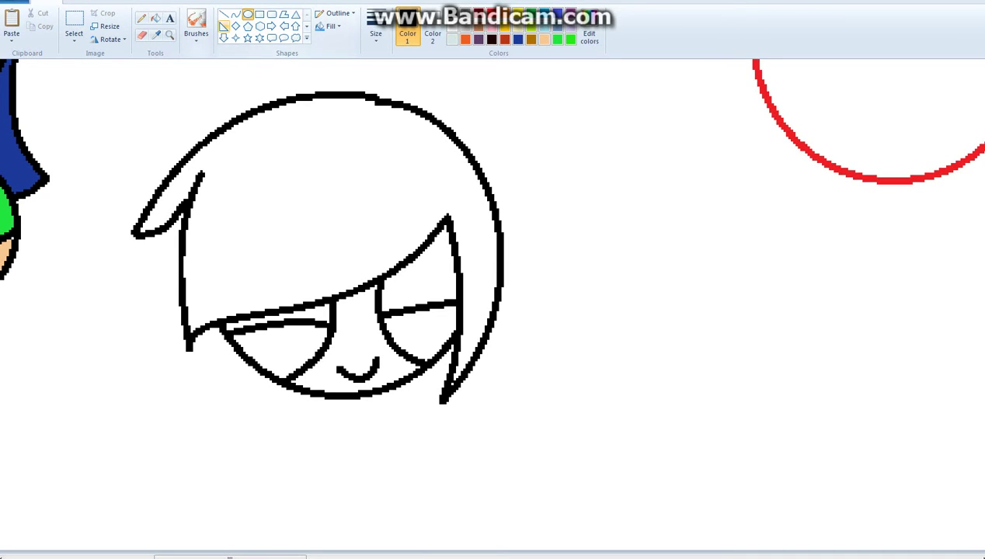
Step: Draw a highlight curve under the right eyelid and a curve along the eye's lower edge, and fill the space between them black
click(236, 14)
mouse_move(397, 312)
mouse_down()
mouse_move(437, 307)
mouse_move(417, 325)
mouse_move(426, 305)
mouse_move(449, 339)
mouse_move(393, 354)
mouse_move(410, 357)
mouse_up()
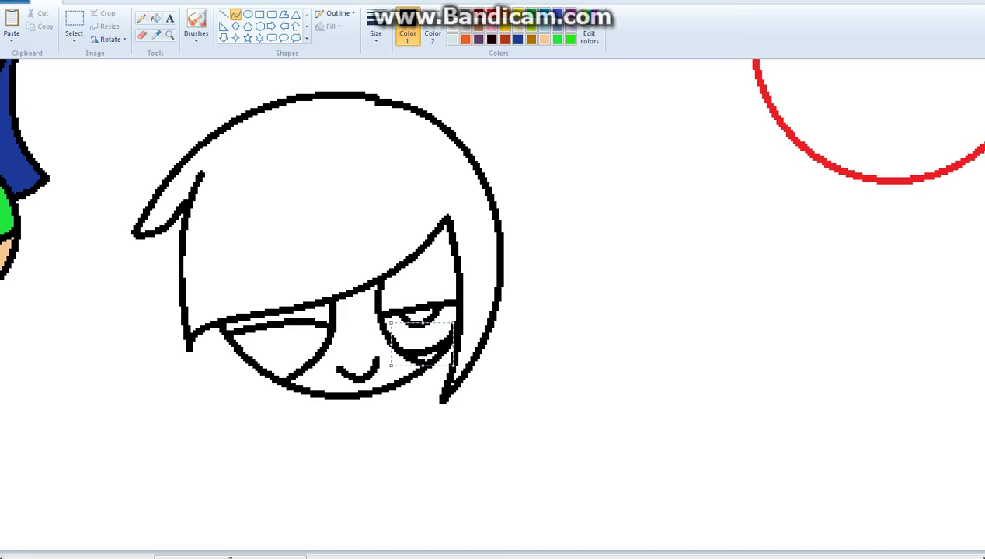
click(155, 17)
click(419, 334)
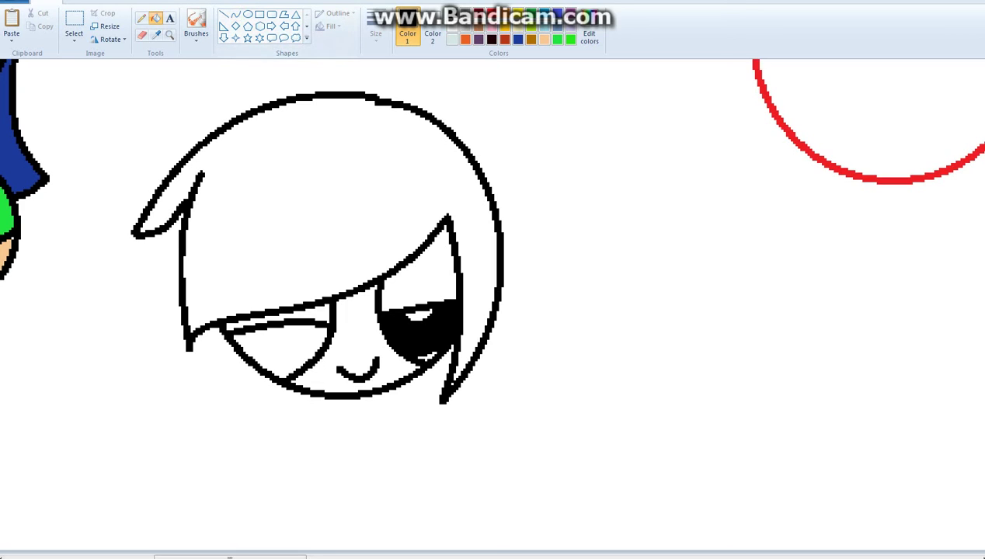
Step: Draw a large white circle over the left half of the face and a small oval hand overlapping its lower edge
click(247, 14)
drag(163, 206, 408, 473)
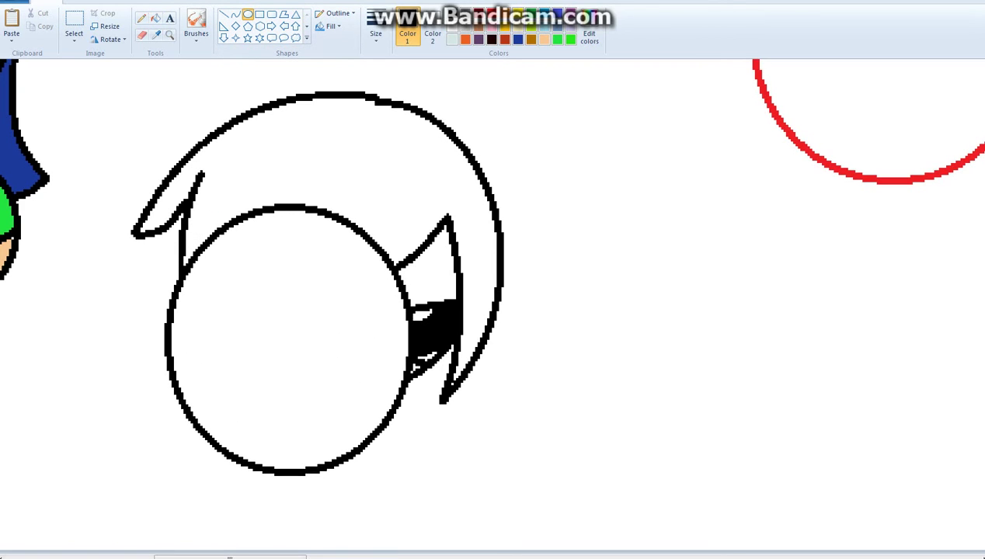
drag(280, 326, 241, 265)
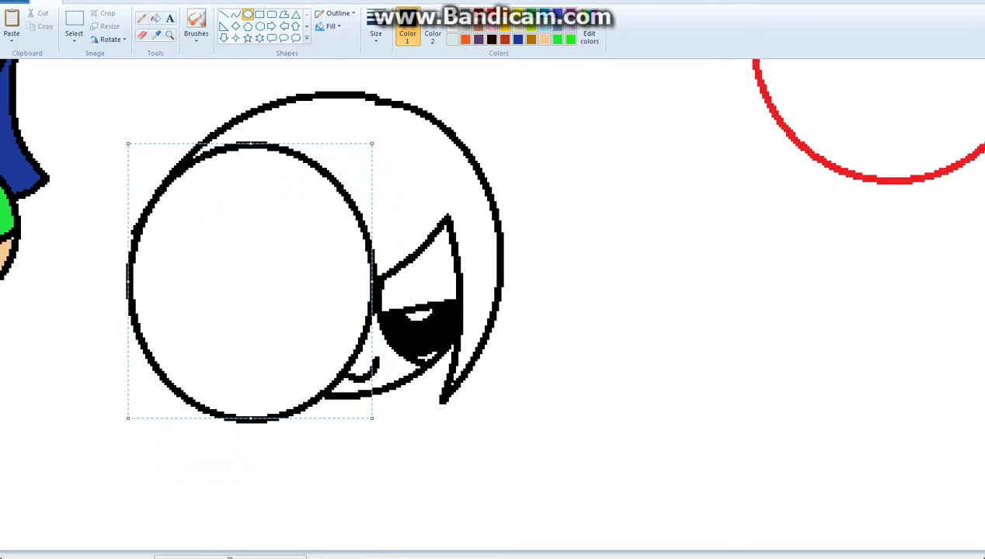
drag(261, 327, 346, 443)
drag(303, 384, 298, 398)
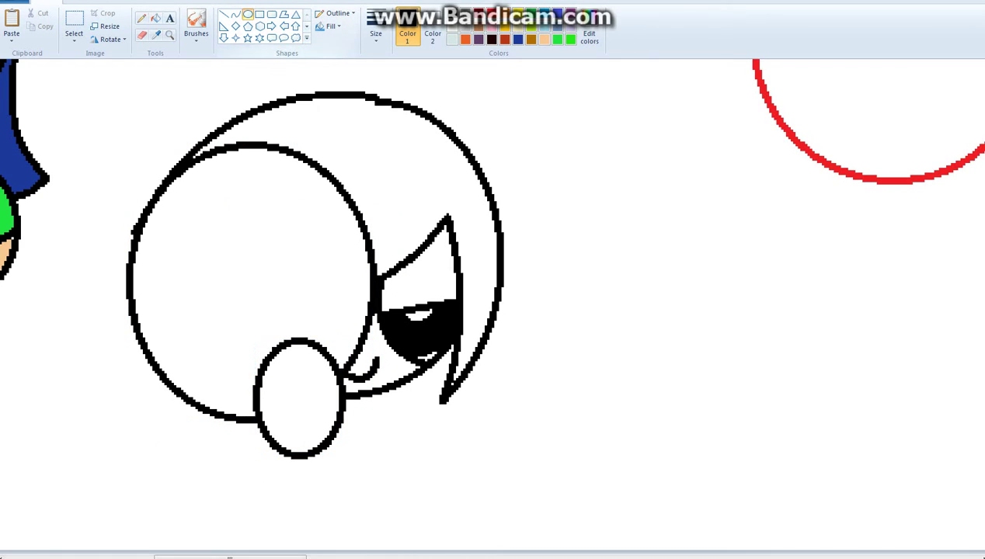
Step: Draw a curved arm running from below the chin down to the right, closed with a rounded end
click(235, 14)
drag(393, 386, 470, 485)
drag(411, 434, 389, 474)
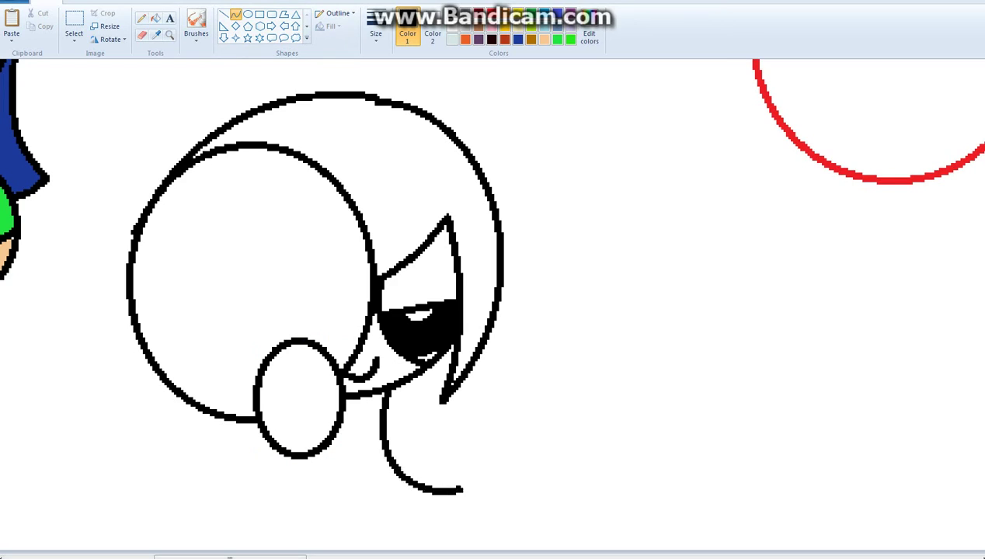
drag(380, 435, 391, 415)
click(391, 416)
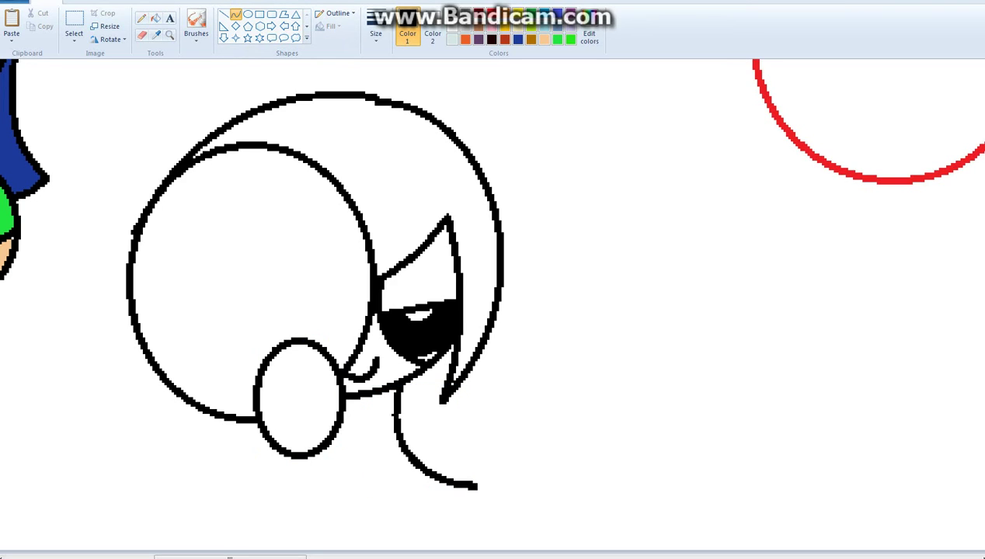
mouse_move(478, 487)
mouse_down()
mouse_move(384, 444)
mouse_move(381, 392)
mouse_up()
drag(427, 443, 392, 497)
drag(451, 466, 466, 520)
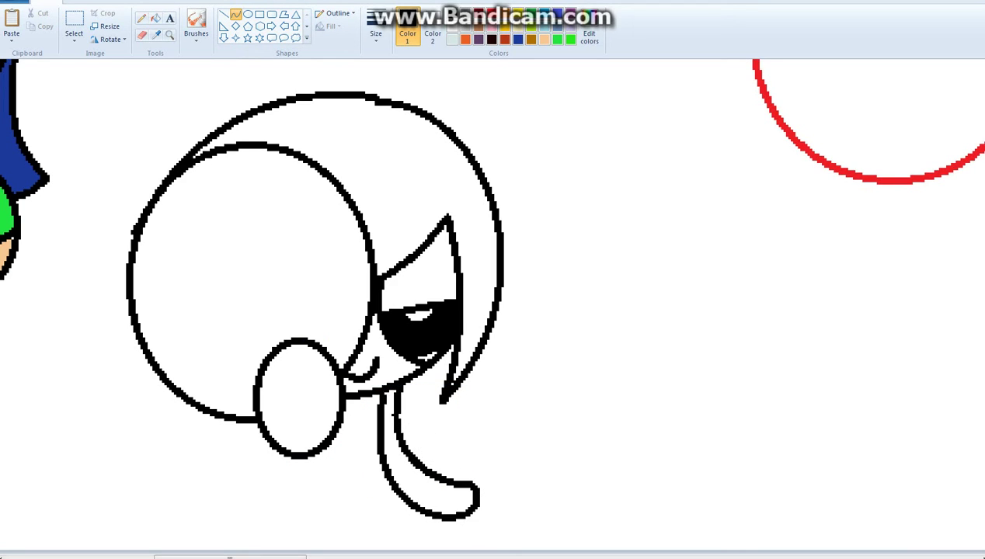
drag(386, 435, 378, 450)
click(365, 407)
Step: Draw two overlapping upright ovals below the hand as the character's legs
click(246, 14)
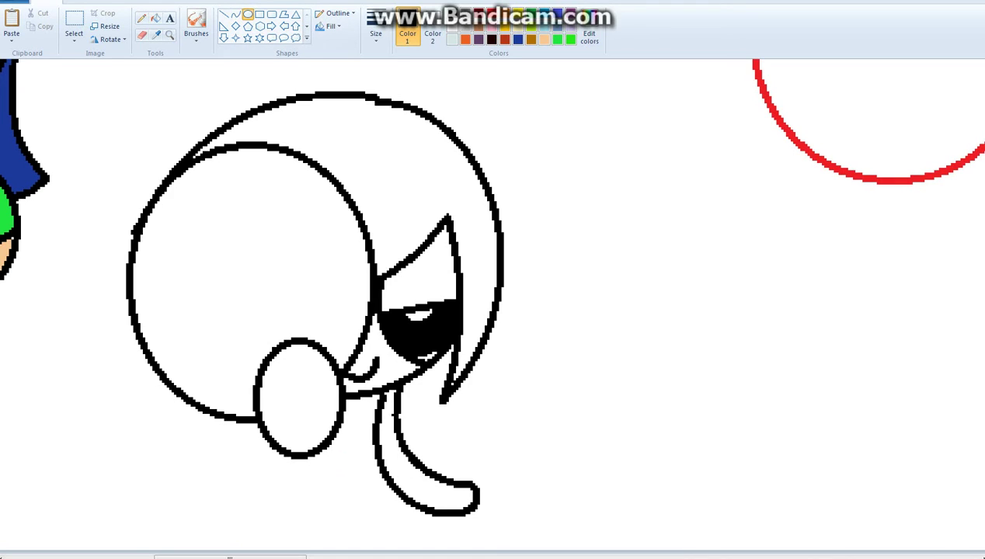
mouse_move(309, 457)
mouse_down()
mouse_move(365, 544)
mouse_move(351, 522)
mouse_up()
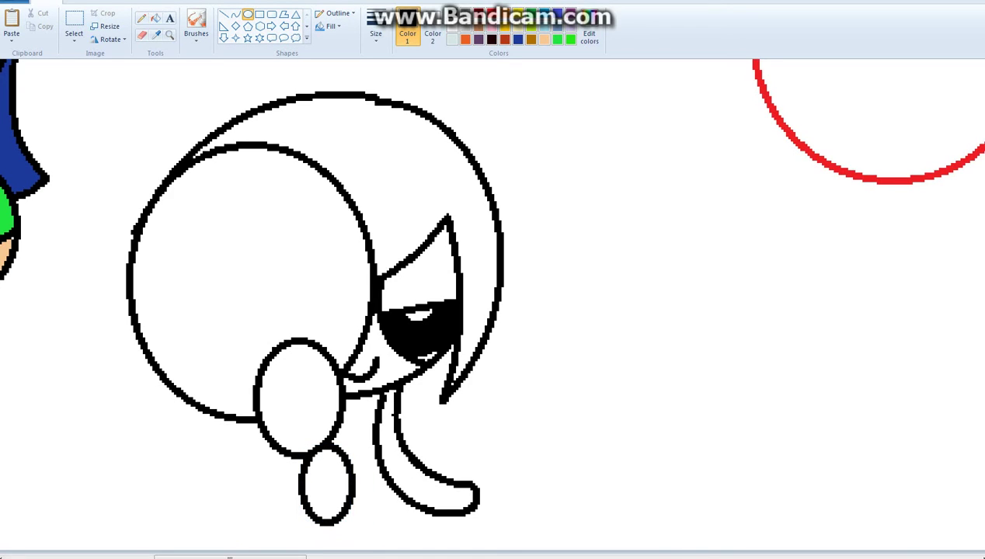
drag(338, 450, 396, 531)
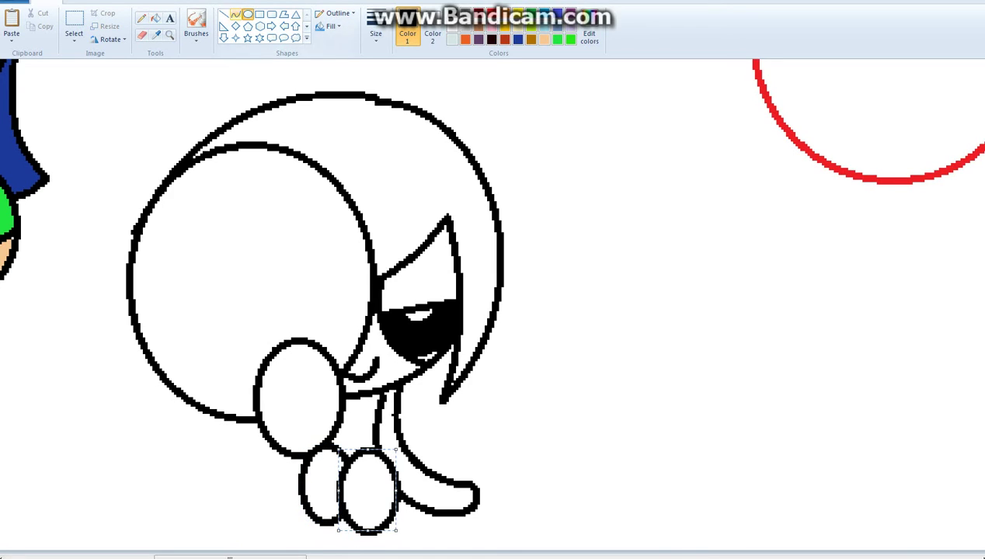
Step: Draw a curved neckline and a waistline on the torso, and fill the area below the waistline black
click(235, 14)
mouse_move(351, 401)
mouse_down()
mouse_move(375, 394)
mouse_move(359, 416)
mouse_move(377, 412)
mouse_move(369, 426)
mouse_up()
click(223, 14)
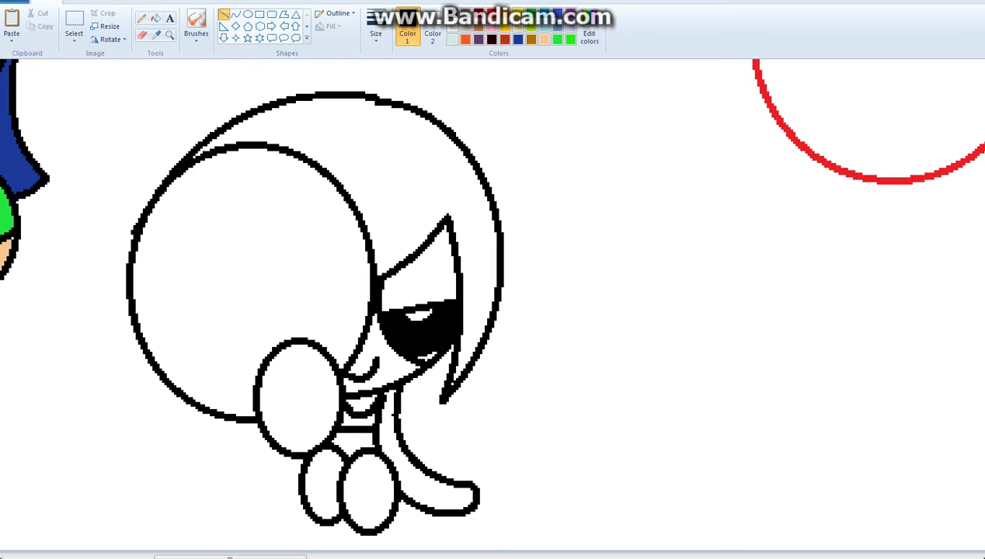
click(155, 18)
click(353, 441)
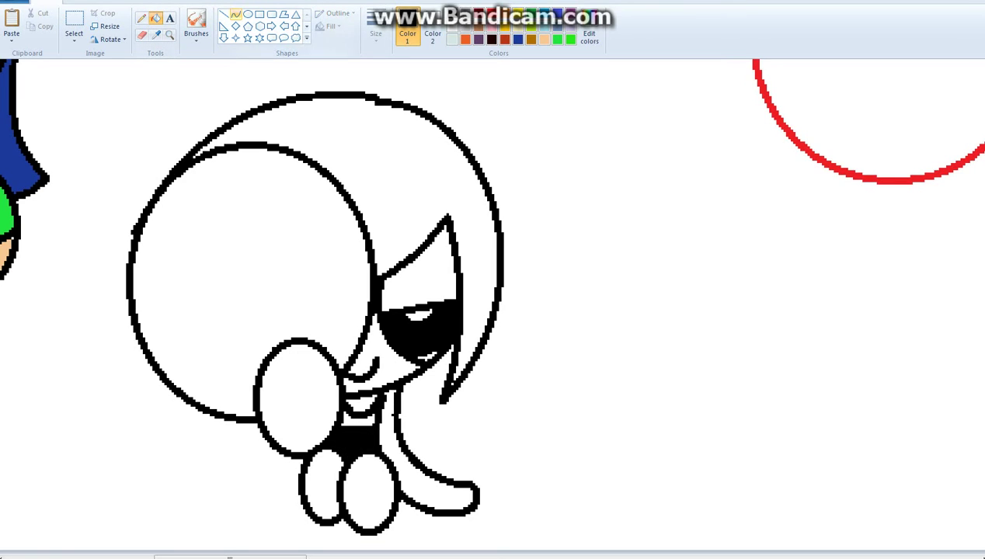
Step: Draw a curved band across the two leg ovals and fill their lower parts black
click(235, 14)
drag(301, 485, 397, 486)
mouse_move(317, 487)
mouse_down()
mouse_move(377, 489)
mouse_move(345, 508)
mouse_up()
click(156, 17)
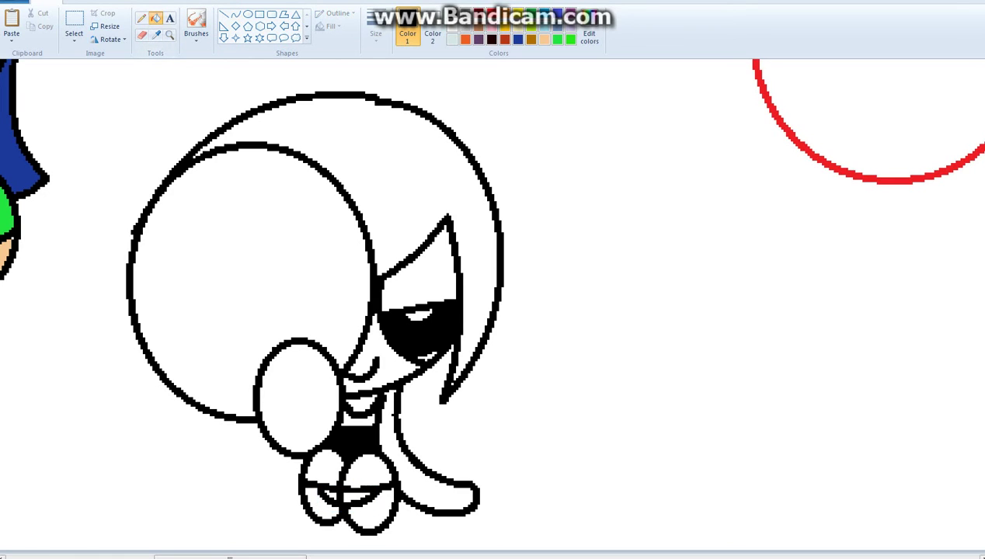
click(317, 503)
click(369, 510)
Step: Add the text "Anon" in black to the middle of the large white circle
click(169, 17)
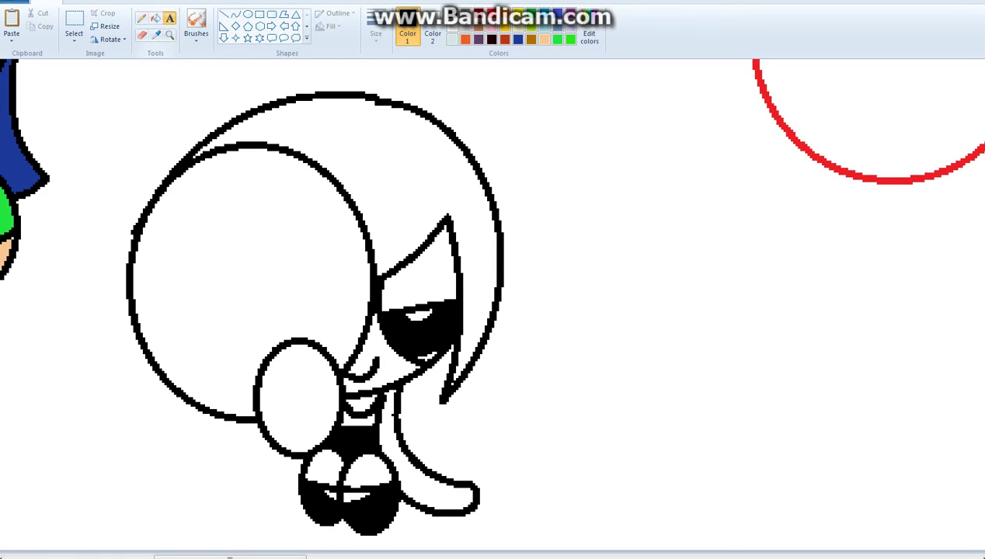
drag(153, 253, 374, 379)
text(Ao)
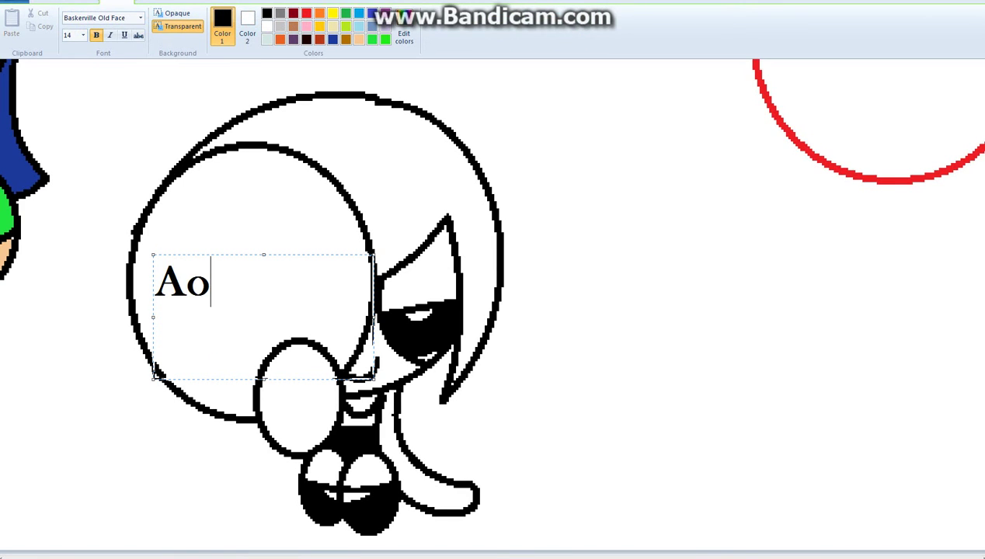
key(BackSpace)
text(non)
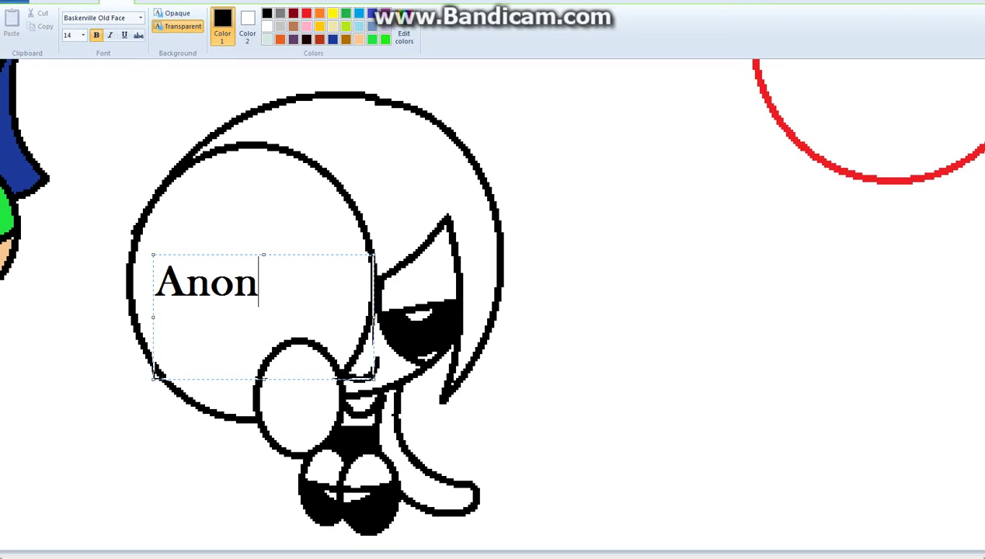
drag(153, 317, 183, 311)
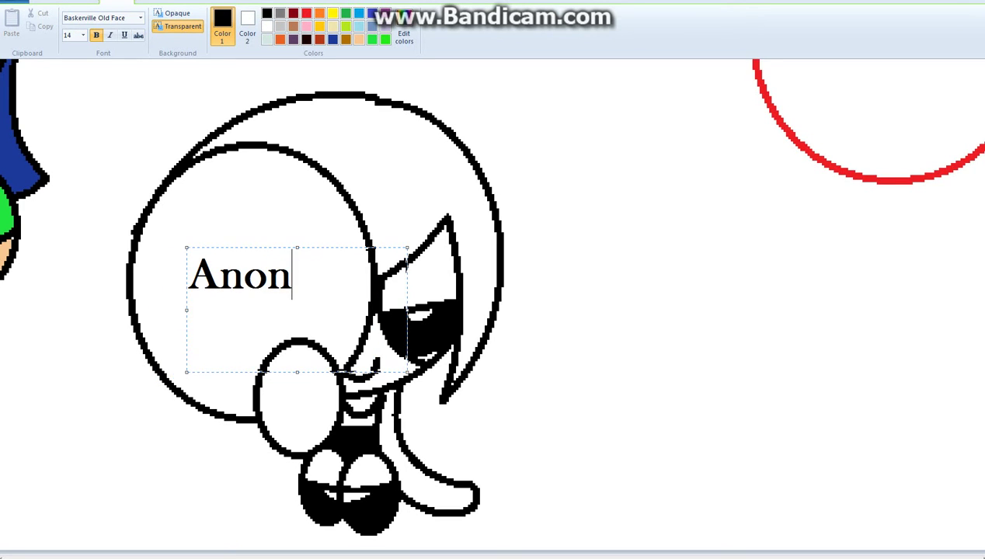
key(Escape)
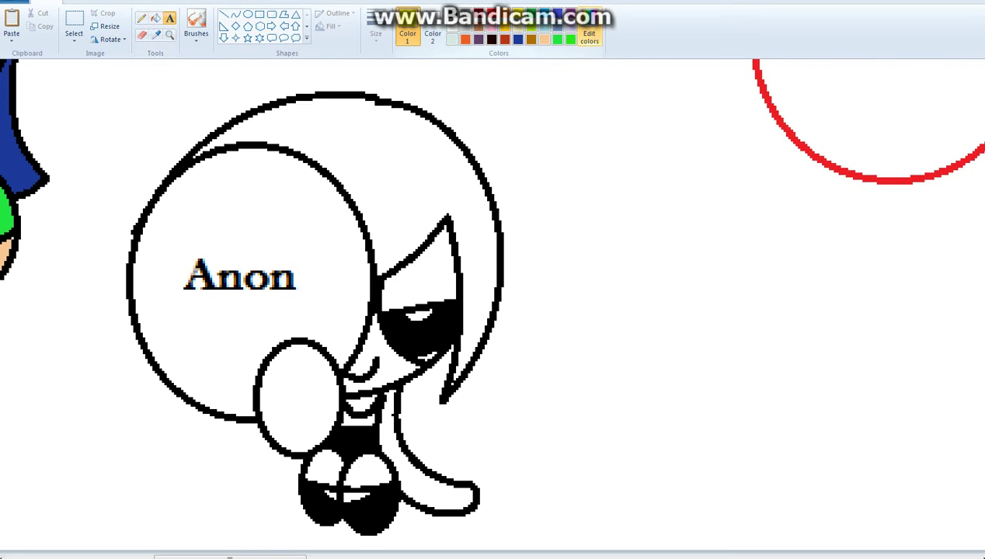
Step: Fill the character's hair with brown
click(420, 164)
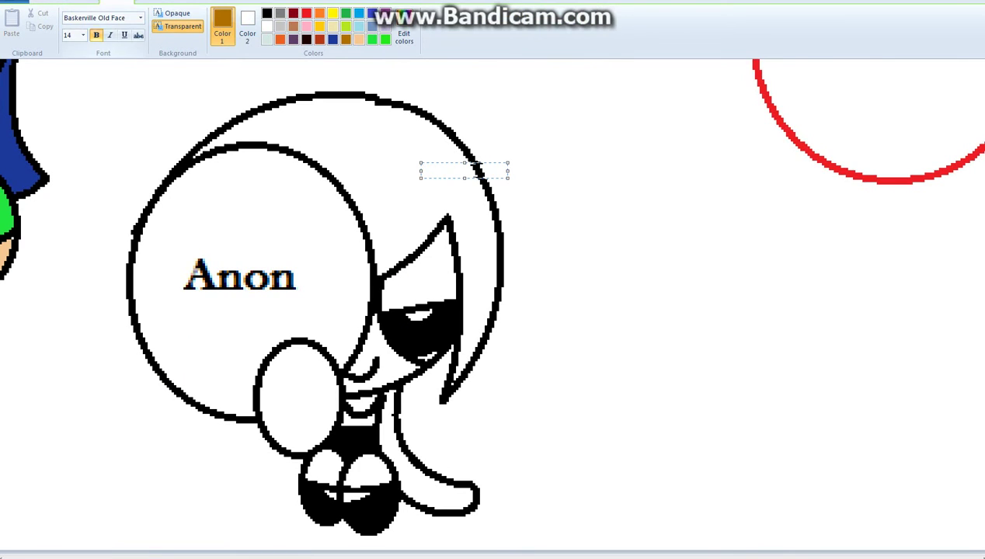
key(Escape)
click(155, 17)
click(404, 148)
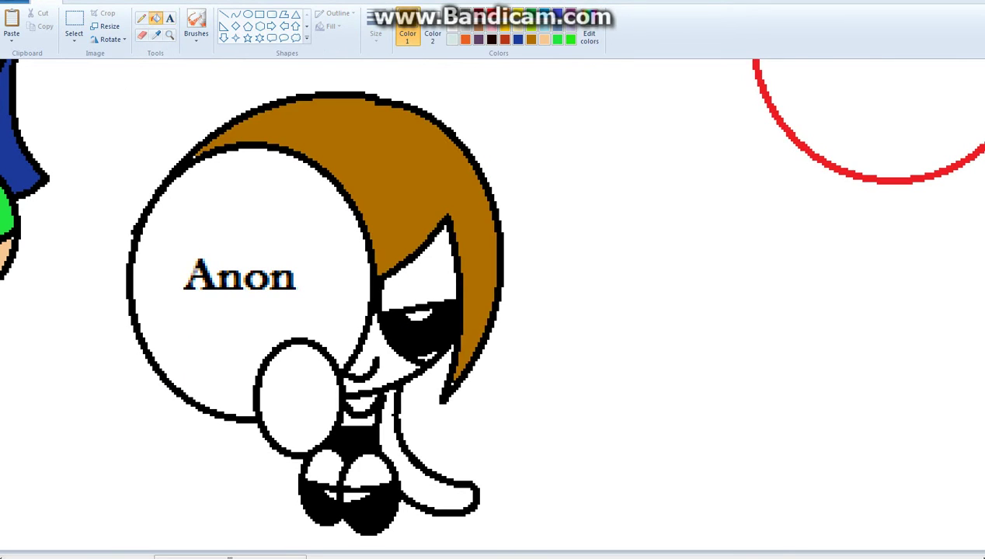
Step: Fill the face, hand, arm, neck and front leg with the light peach skin colour
click(544, 38)
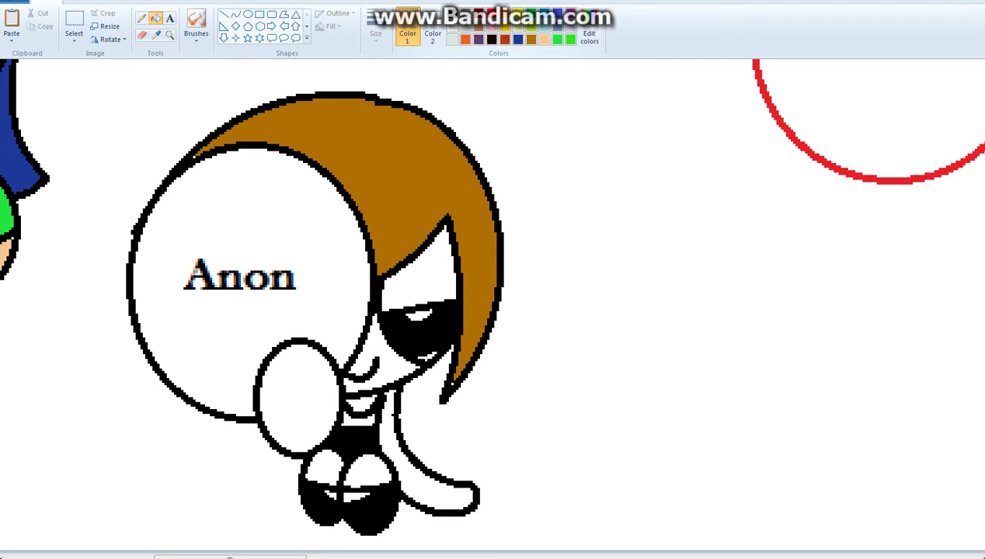
click(416, 260)
click(385, 365)
click(297, 396)
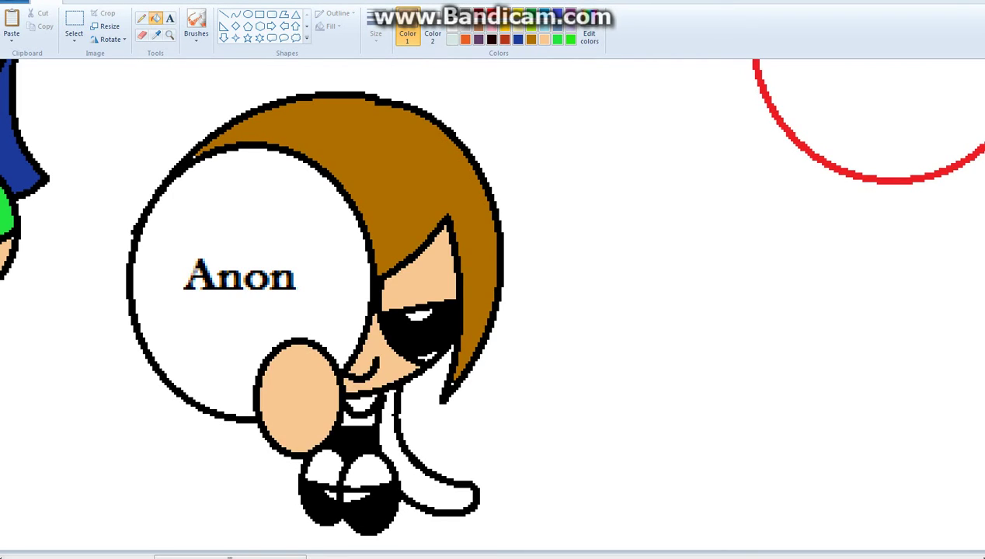
click(423, 465)
click(357, 400)
click(365, 466)
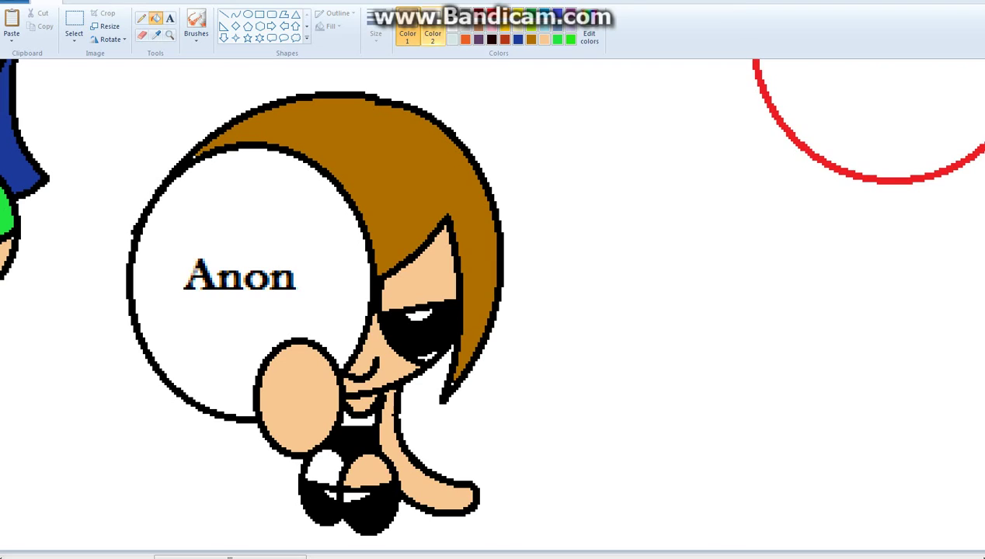
Step: Undo the light peach fill of the character's front leg
key(ctrl+z)
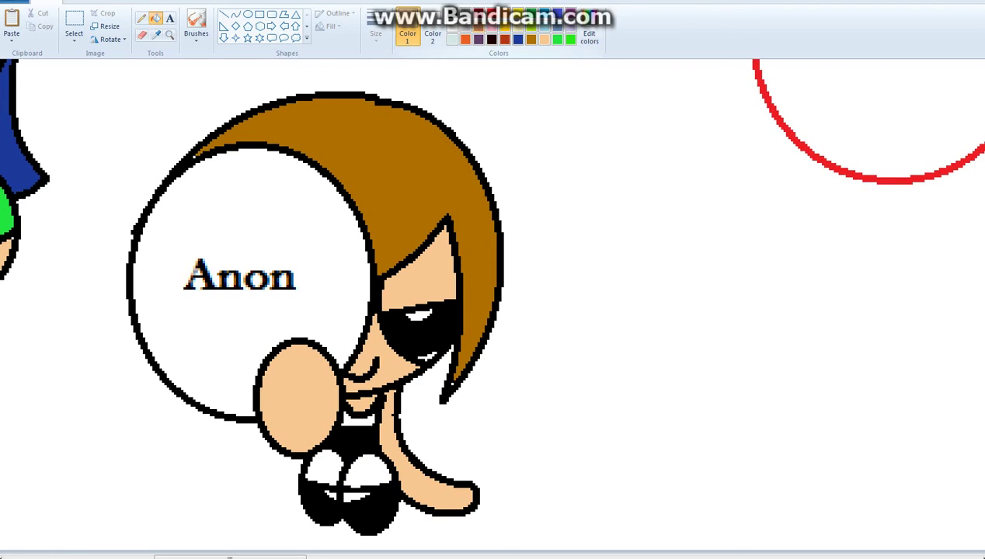
click(357, 419)
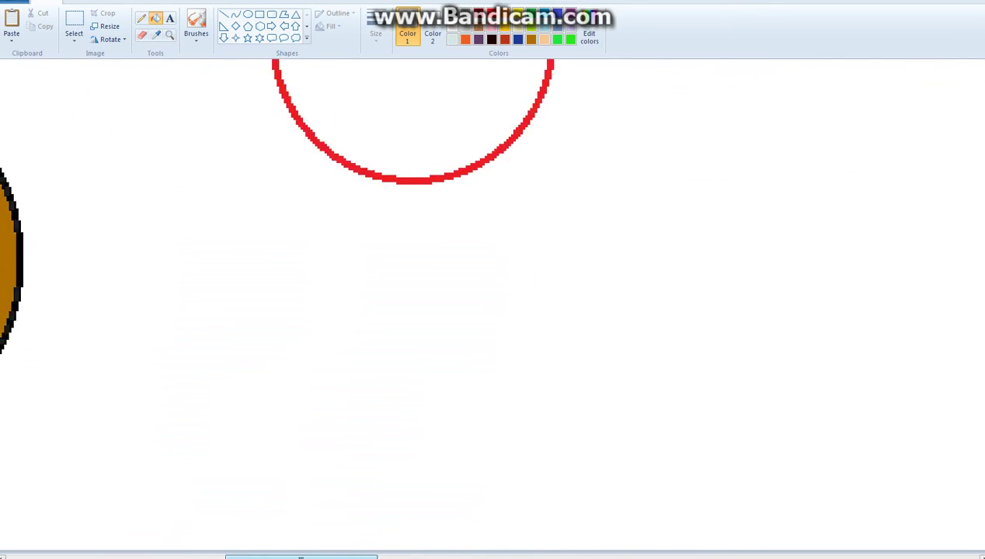
Step: Switch to the browser and view the YouTube channel's list of videos
scroll(492, 302, left, 1)
scroll(492, 302, right, 3)
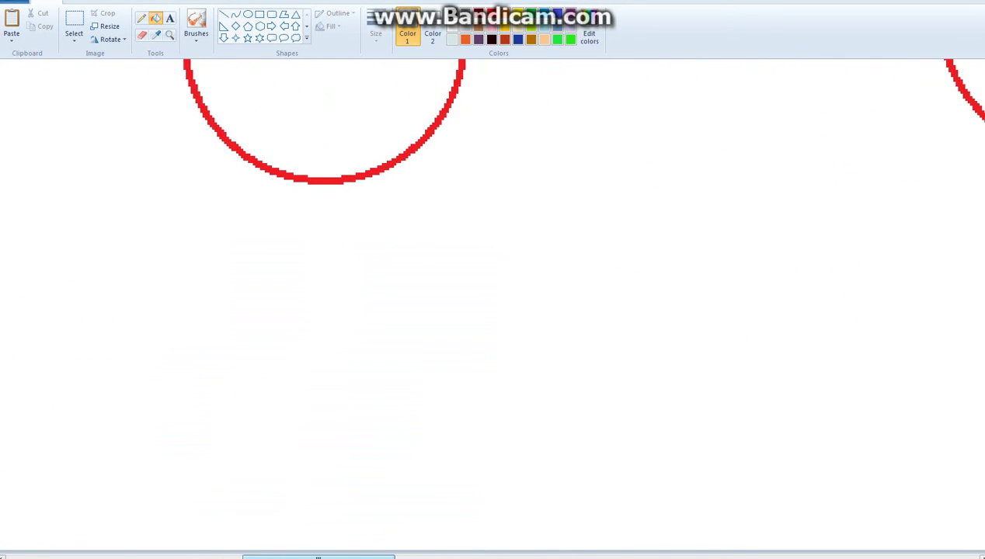
scroll(492, 303, up, 3)
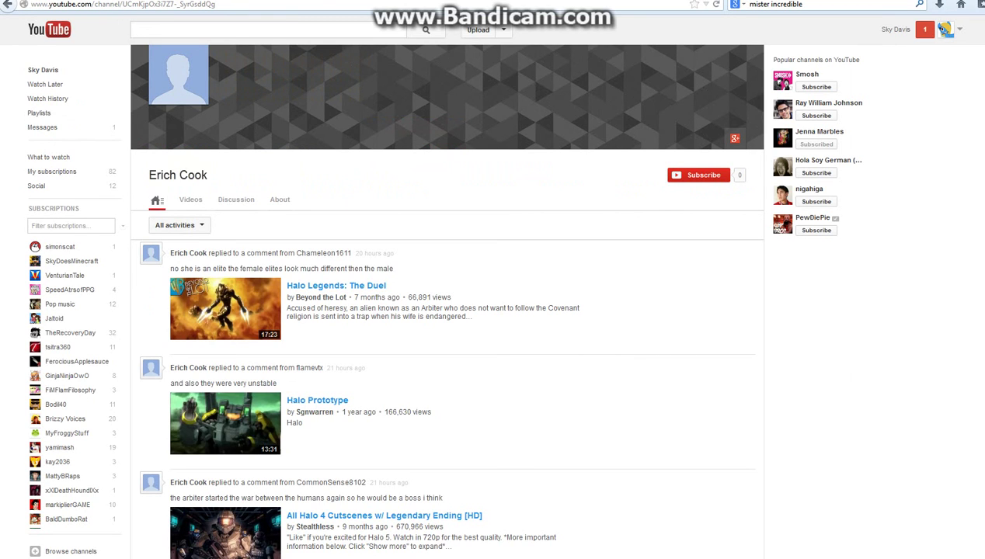
click(191, 199)
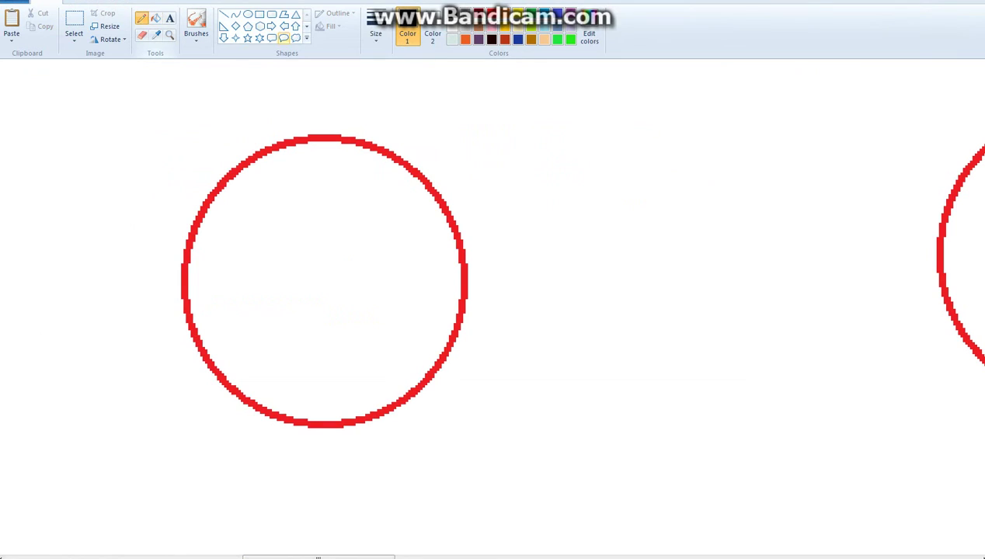
Step: Choose the third line thickness and recolour the outline of the next red guide circle black
click(375, 31)
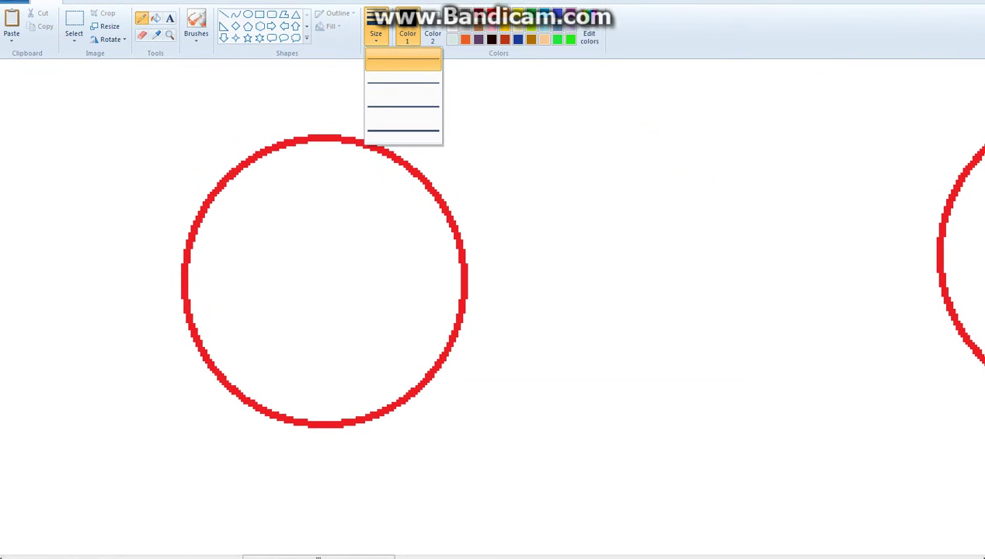
click(403, 107)
click(247, 14)
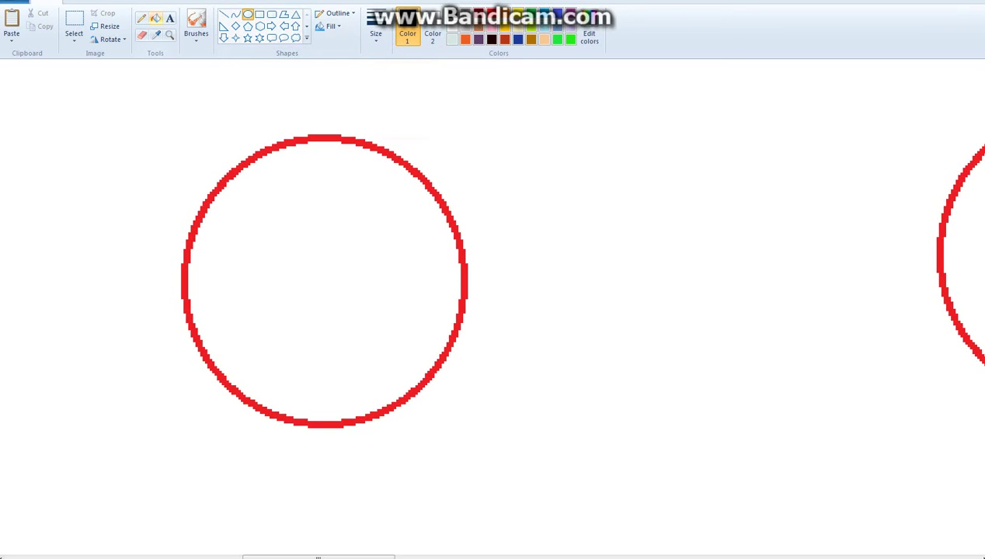
click(155, 17)
click(185, 280)
Step: Draw a tall black rectangle inside the circle and add the text "Anon" in the rectangle's middle
click(260, 14)
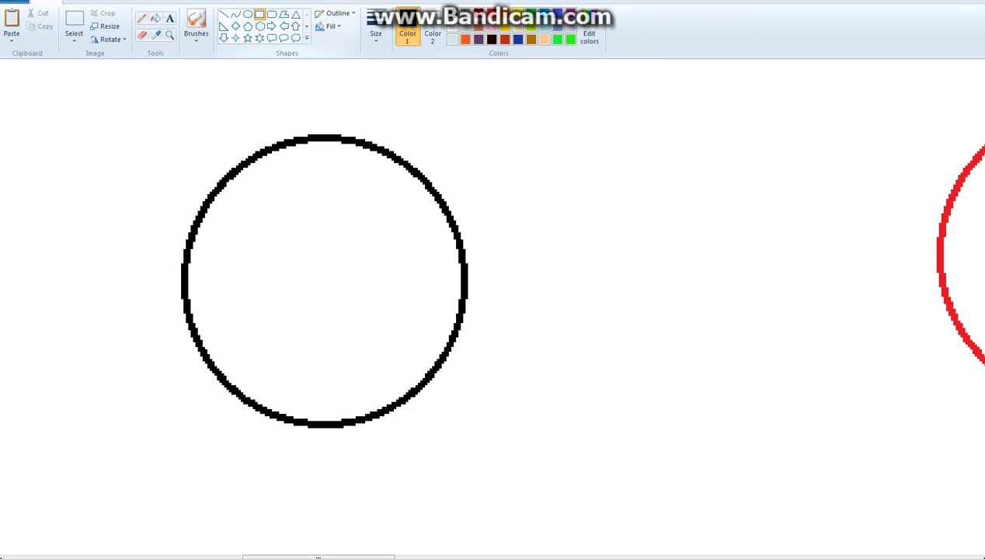
mouse_move(237, 178)
mouse_down()
mouse_move(409, 421)
mouse_move(410, 382)
mouse_move(389, 360)
mouse_move(402, 370)
mouse_up()
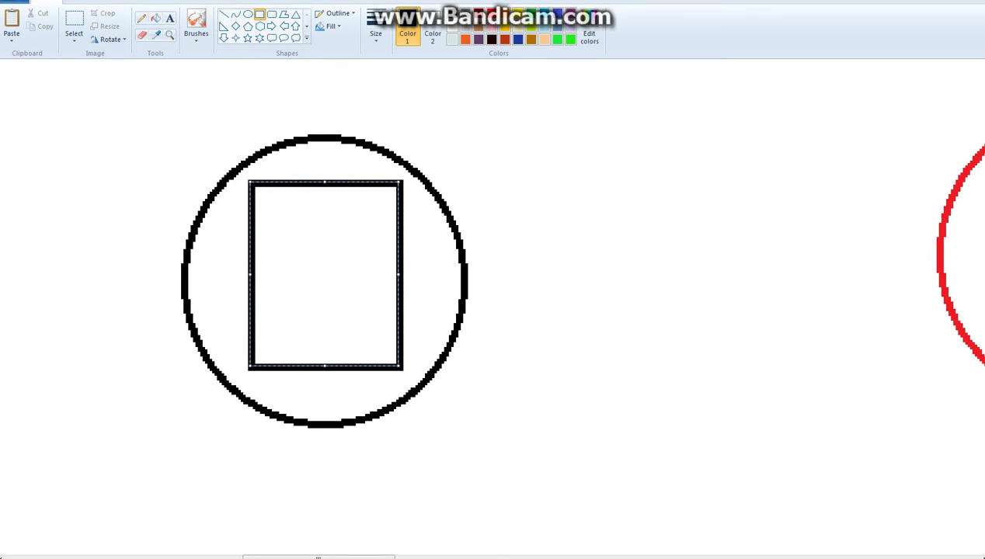
click(169, 17)
drag(276, 255, 622, 464)
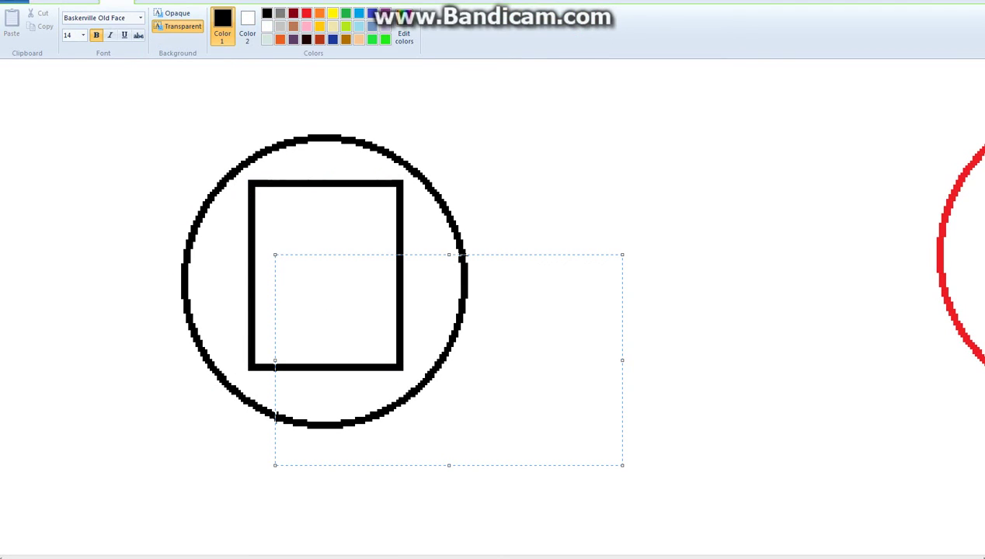
text(Anon)
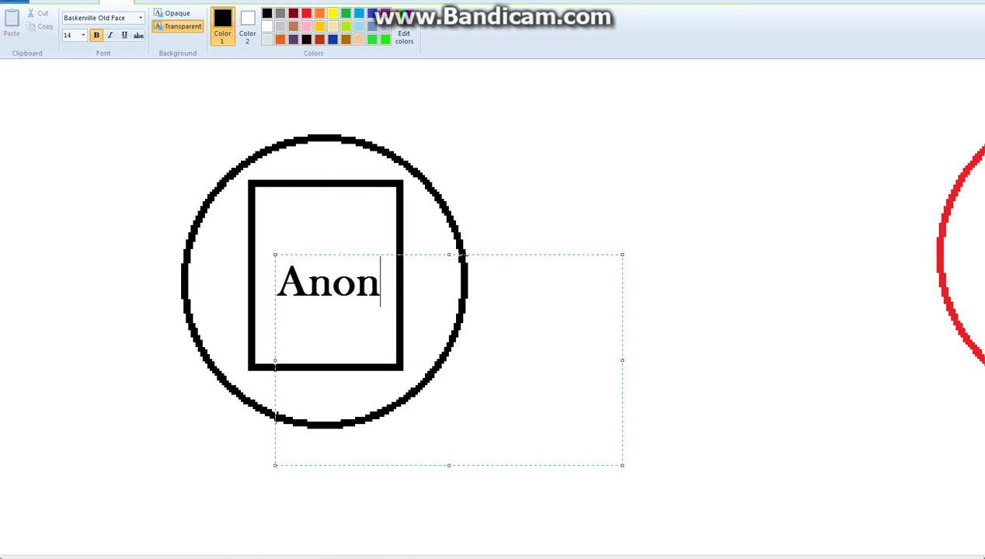
drag(275, 350, 270, 337)
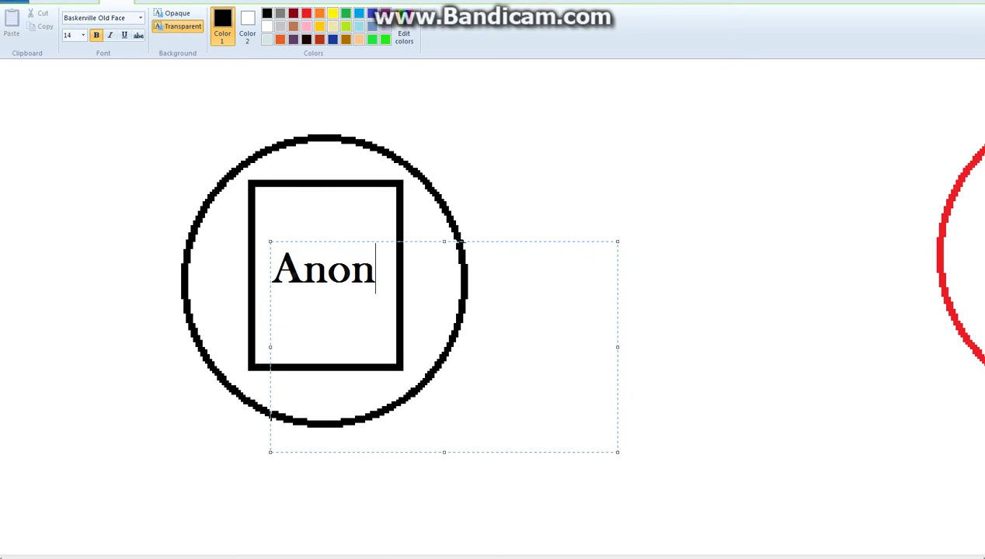
click(528, 350)
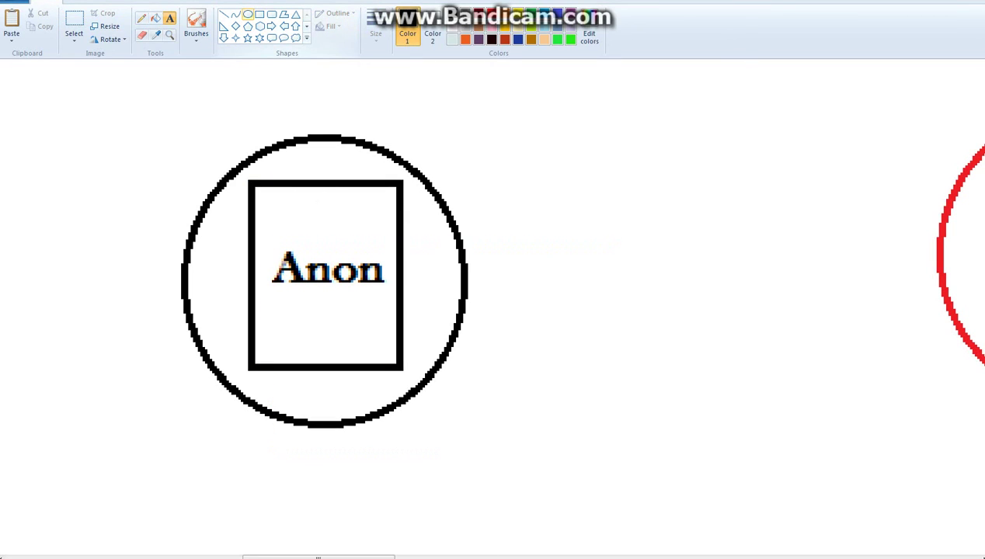
Step: Draw black zigzag hairlines from both sides of the rectangle to the circle's edge
click(223, 14)
mouse_move(205, 300)
mouse_down()
mouse_move(189, 315)
mouse_move(216, 289)
mouse_move(226, 326)
mouse_move(247, 302)
mouse_up()
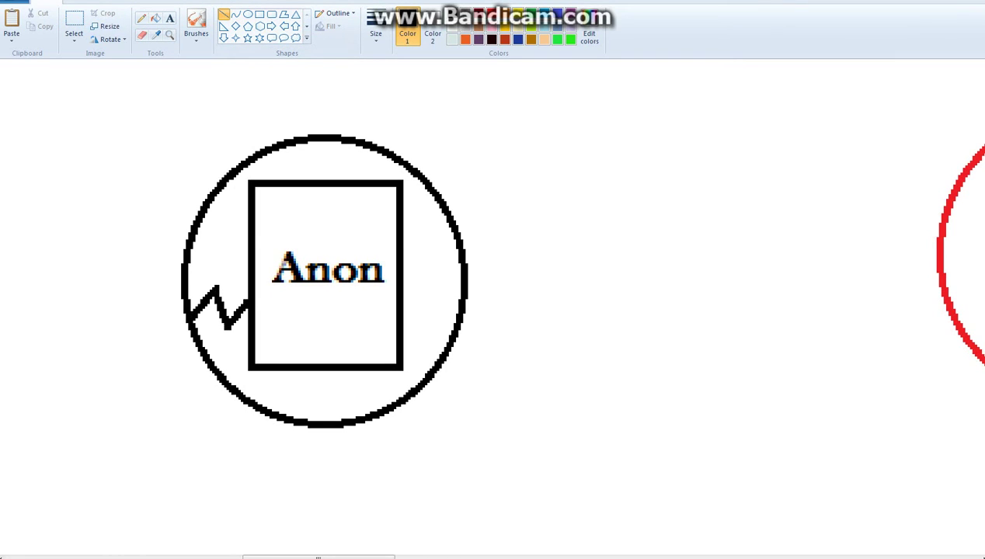
drag(402, 292, 463, 312)
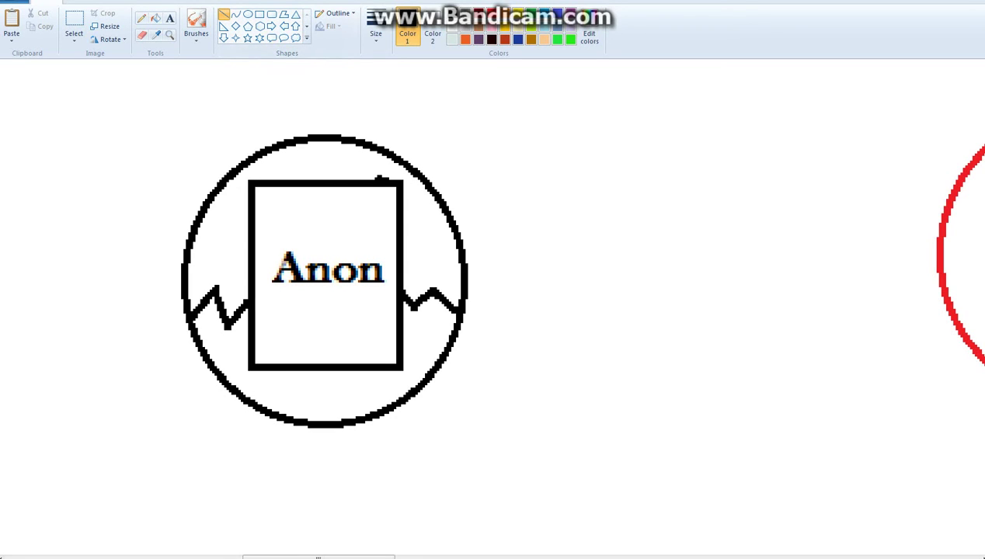
drag(416, 216, 376, 169)
drag(283, 166, 235, 207)
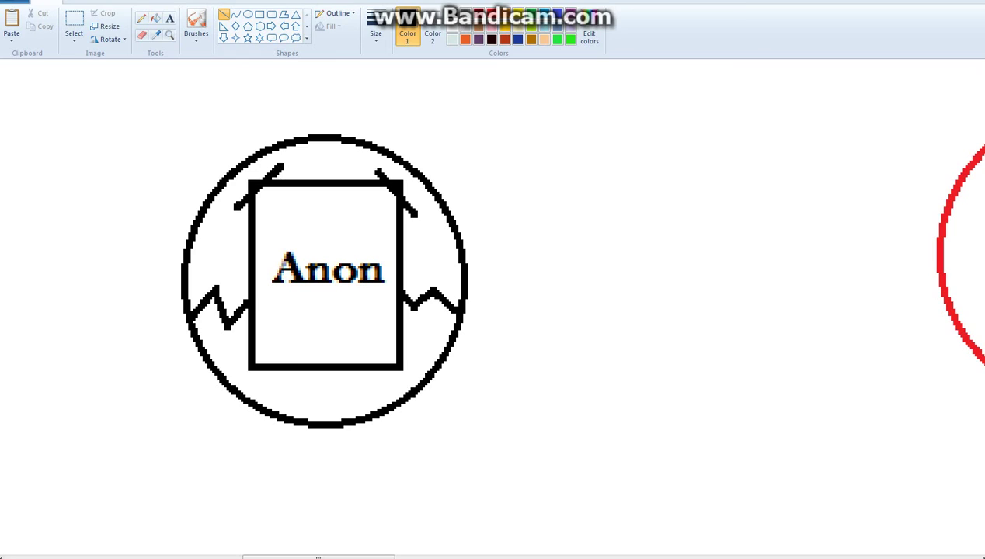
drag(241, 336, 276, 363)
drag(420, 330, 386, 365)
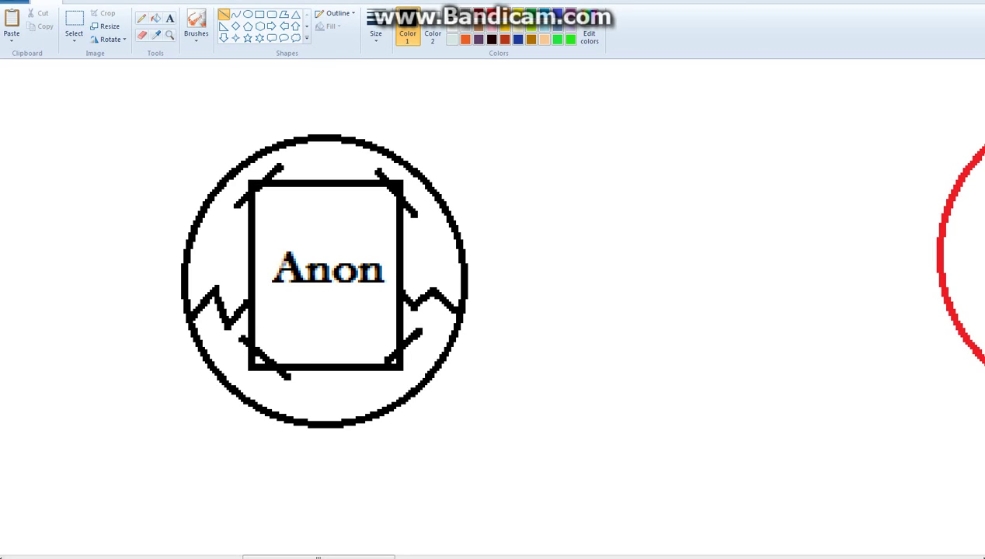
key(ctrl+z)
key(ctrl+z)
key(ctrl+z)
key(ctrl+z)
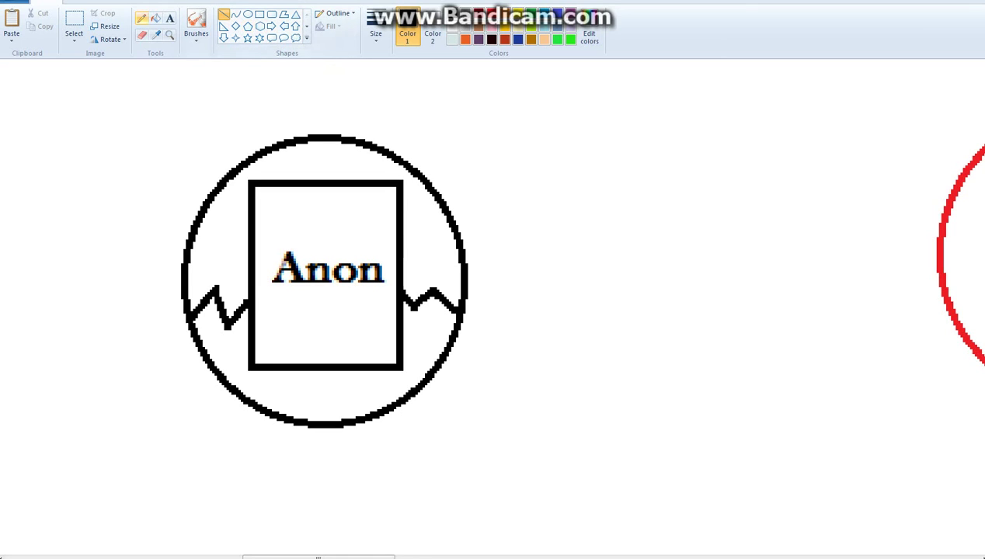
Step: Fill the hair area above the zigzag lines with a custom dark brown and the face area below them with light peach
click(155, 17)
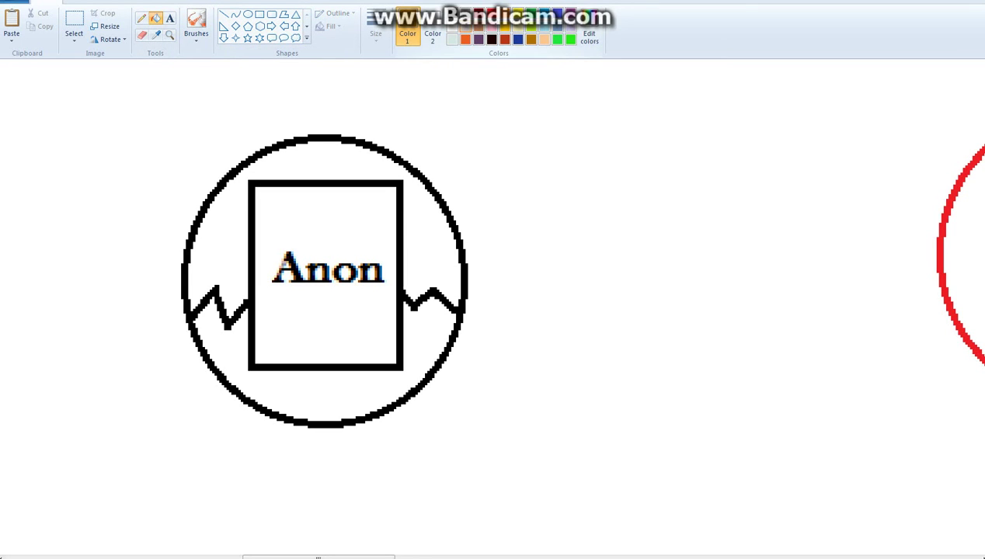
click(589, 36)
click(505, 252)
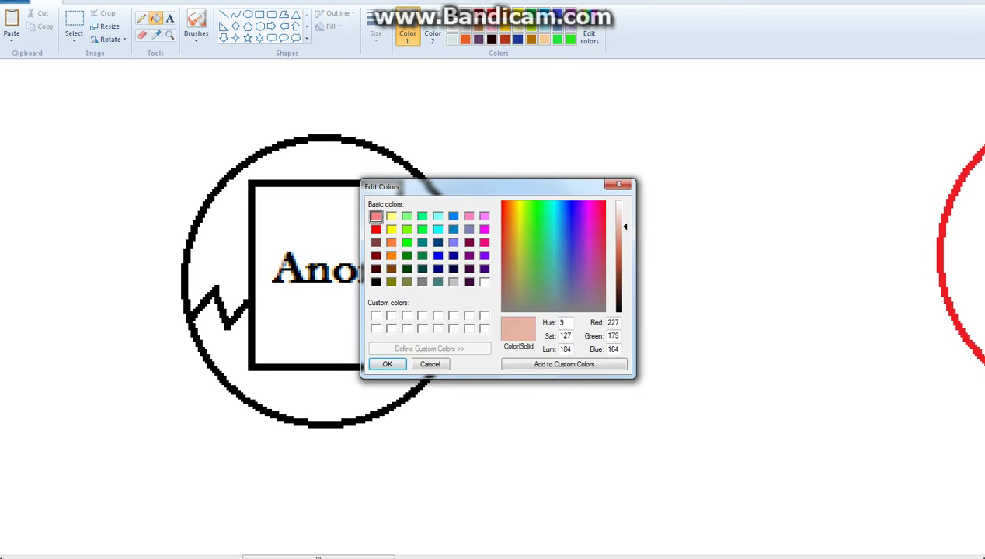
click(618, 282)
click(387, 364)
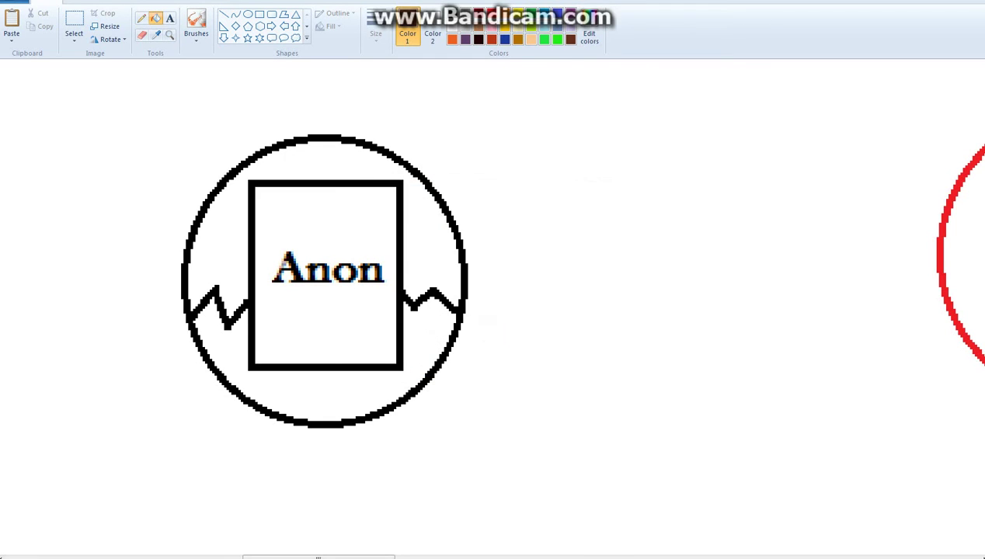
click(326, 160)
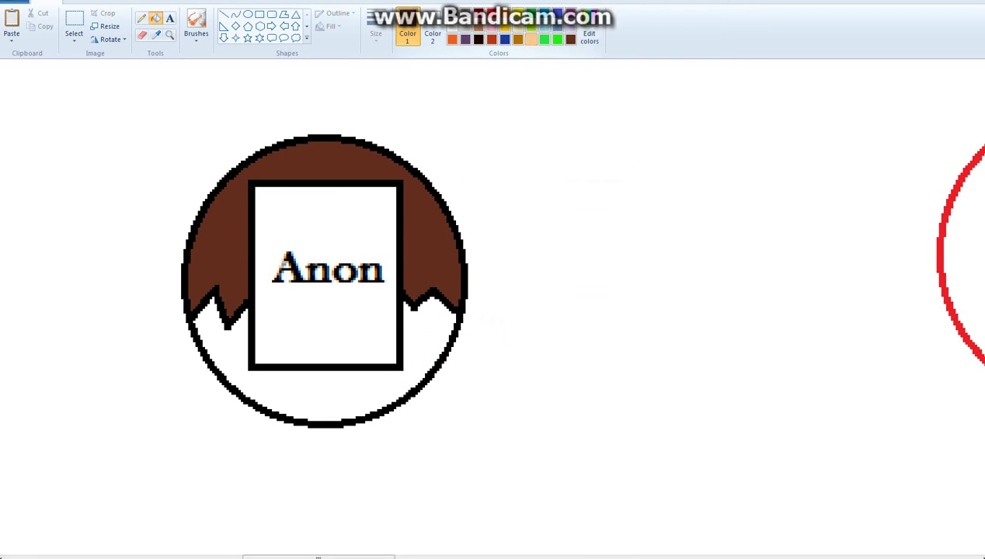
click(531, 40)
click(326, 392)
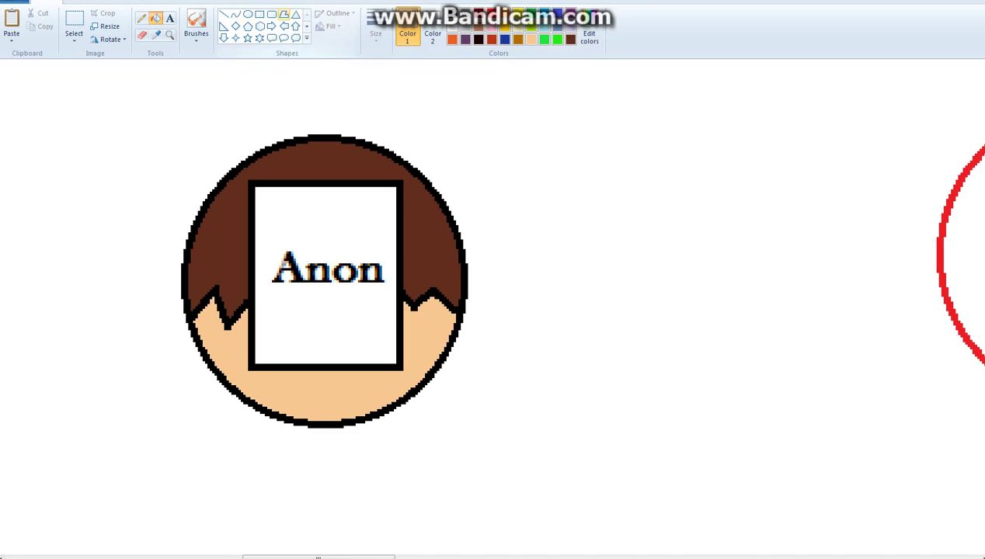
Step: Choose the Polygon shape and open its fill style options
click(284, 15)
click(331, 26)
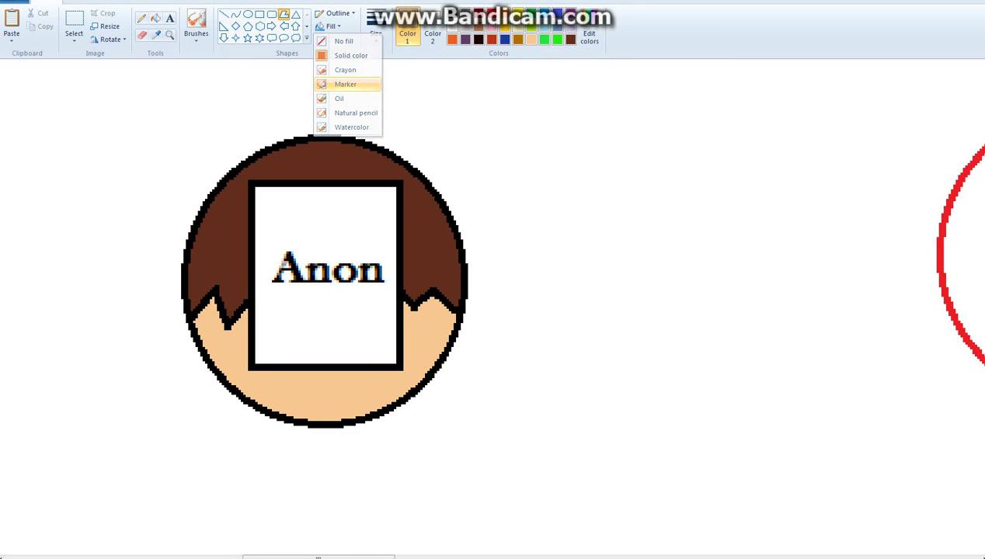